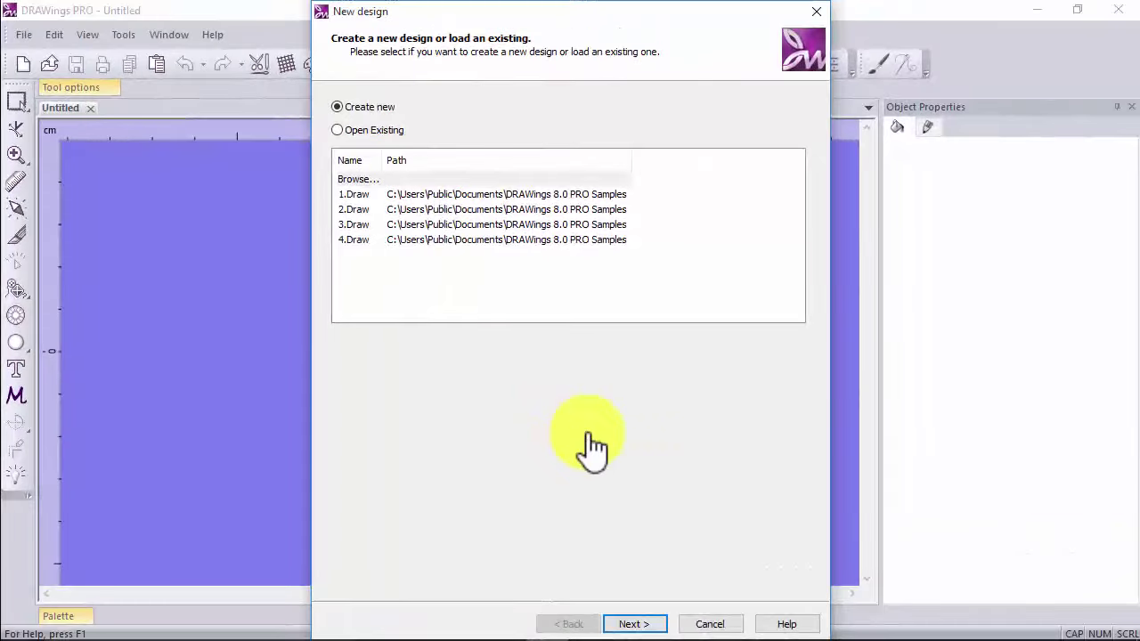
Keep Create new and switch off Cut, Stencil, Paint and Crystals, leaving only Embroidery enabled.
left_click(655, 623)
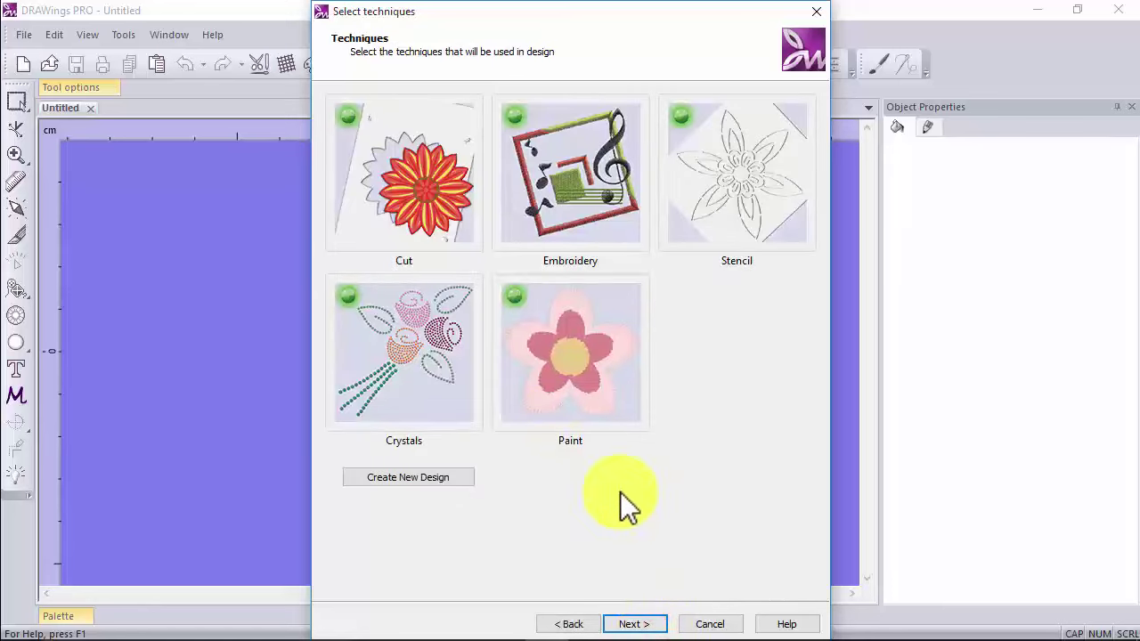
left_click(386, 189)
left_click(804, 159)
left_click(603, 335)
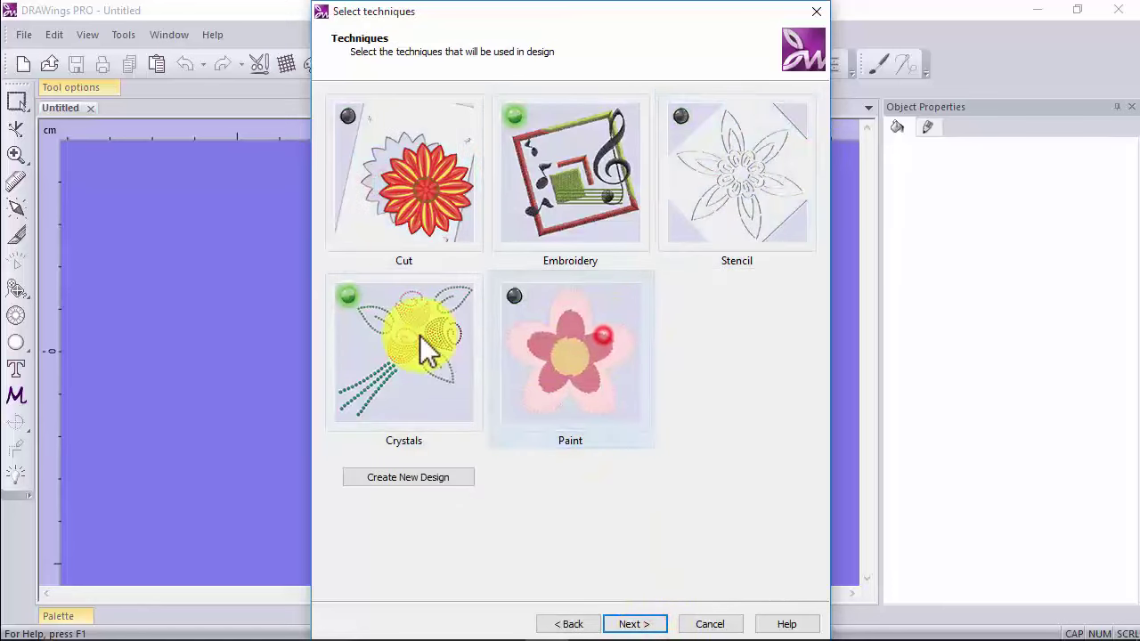
left_click(425, 350)
left_click(709, 378)
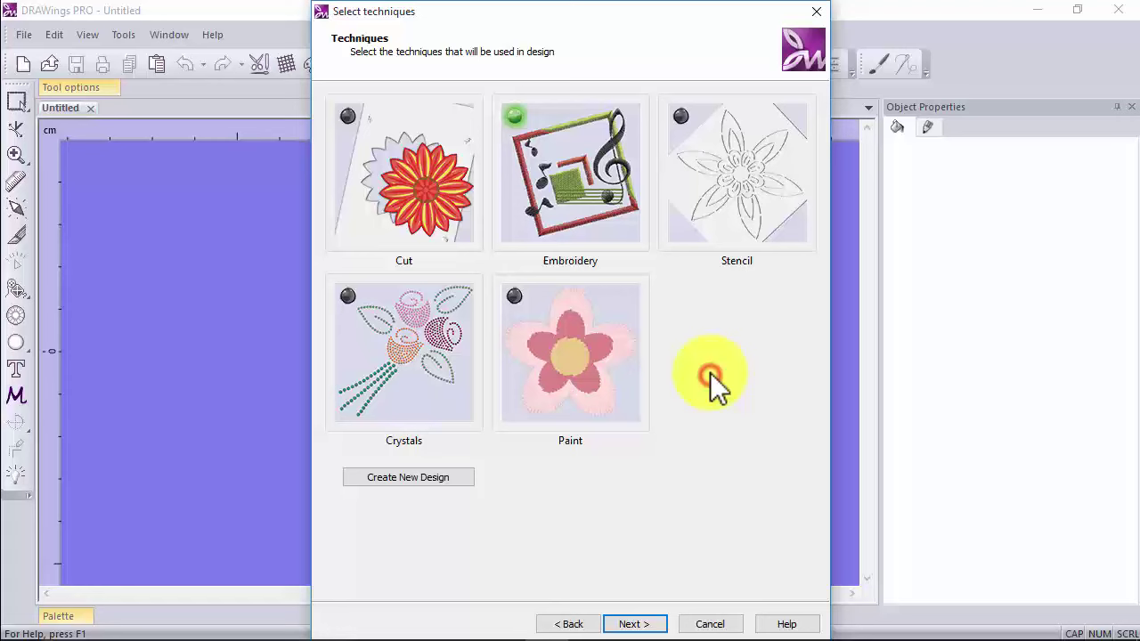
Choose Cotton as the Embroidery Normal fabric and New monogram as the artwork source.
left_click(651, 626)
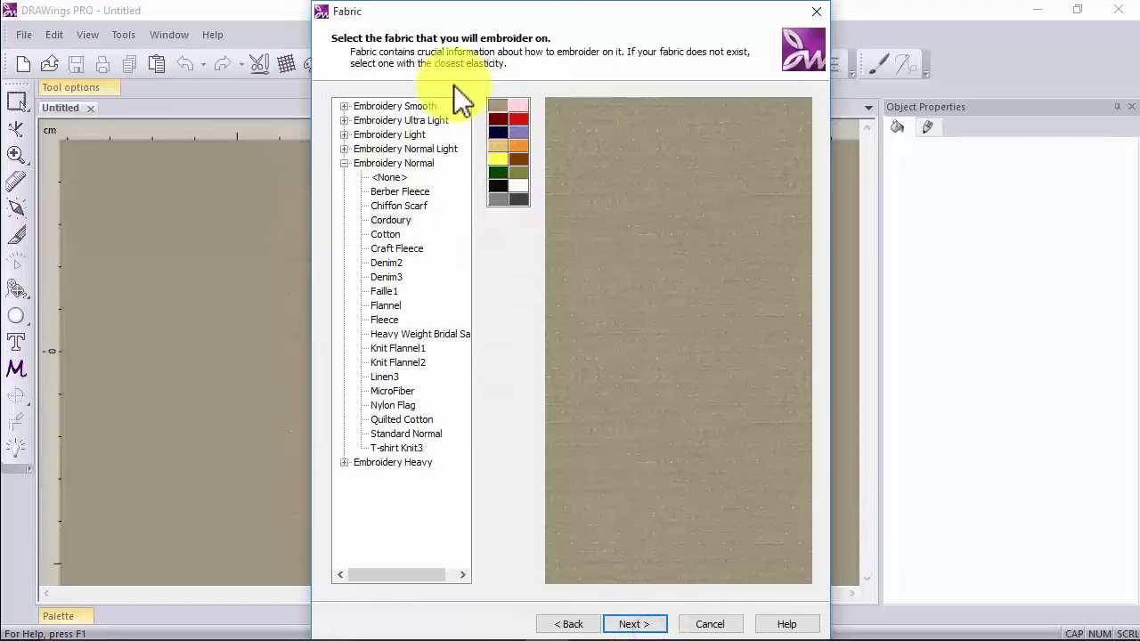
left_click(392, 234)
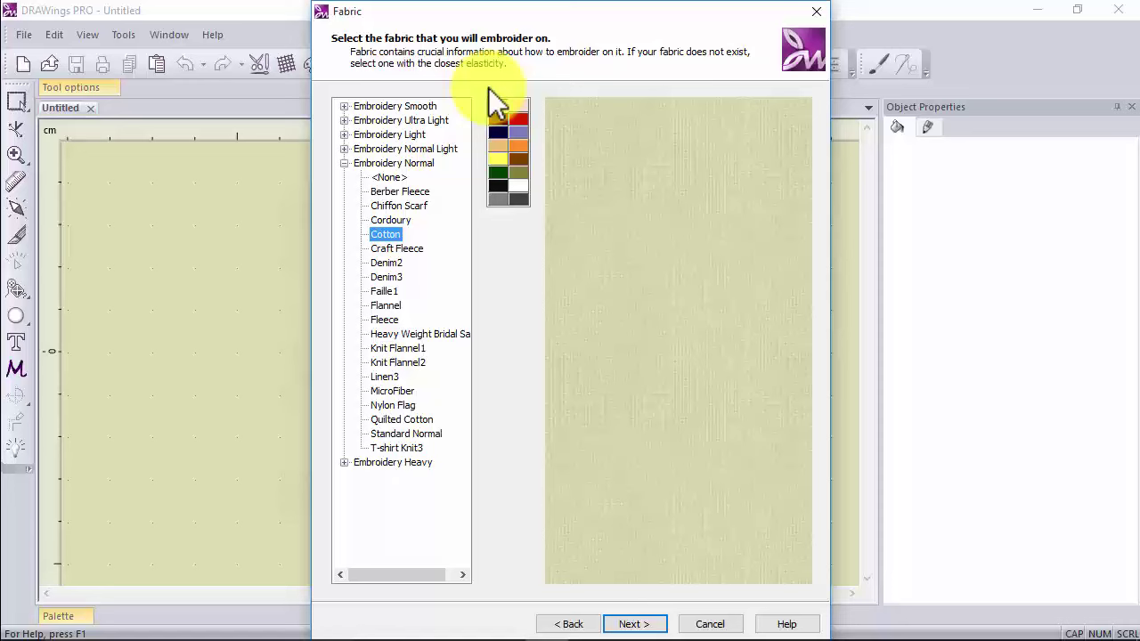
left_click(646, 623)
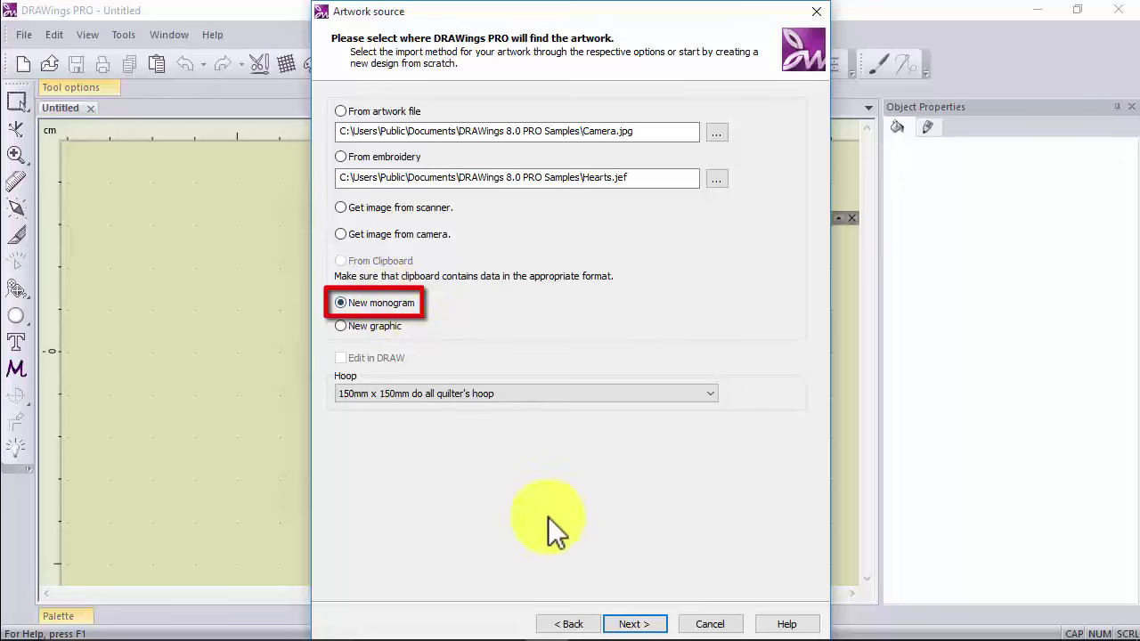
left_click(651, 625)
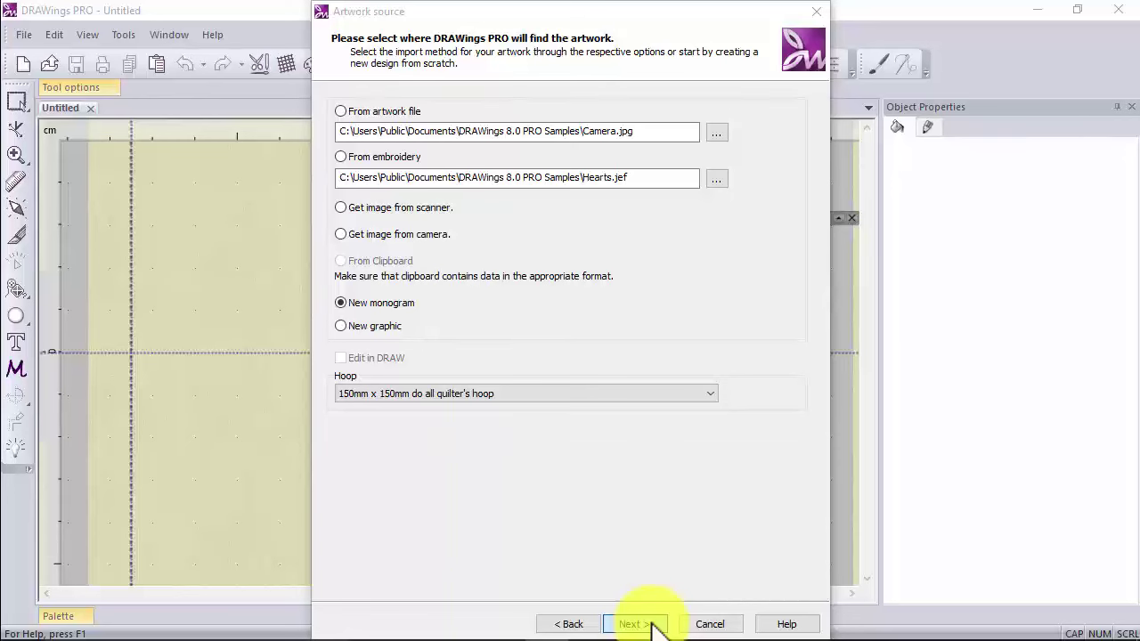
Enter width 10 and height 5 with Proportional unchecked, then re-check Proportional.
left_click(653, 624)
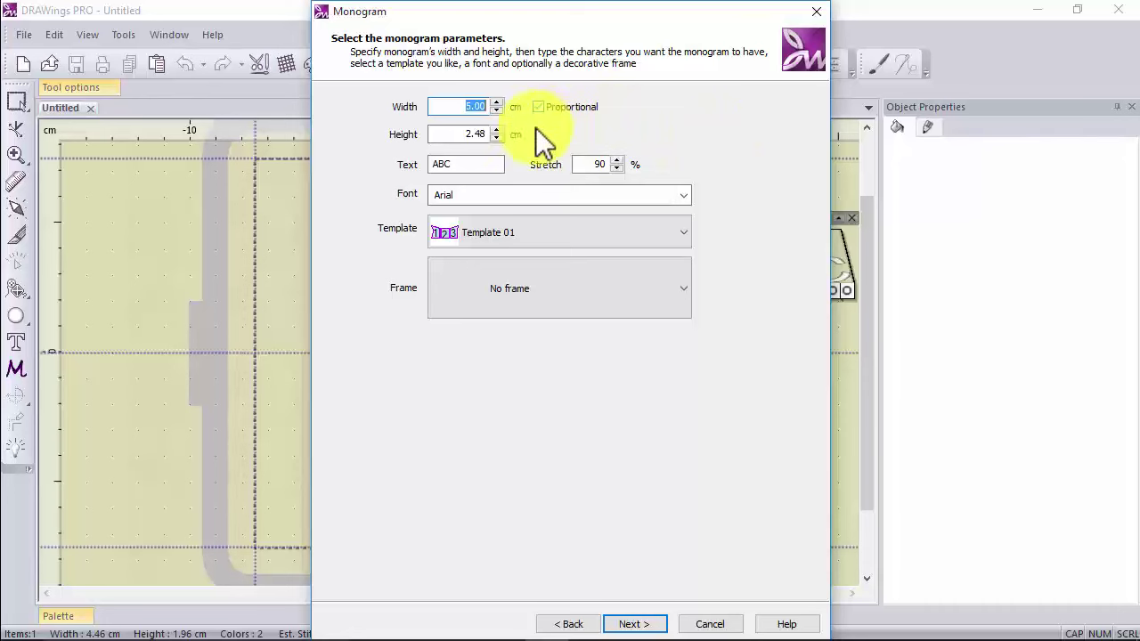
left_click(457, 107)
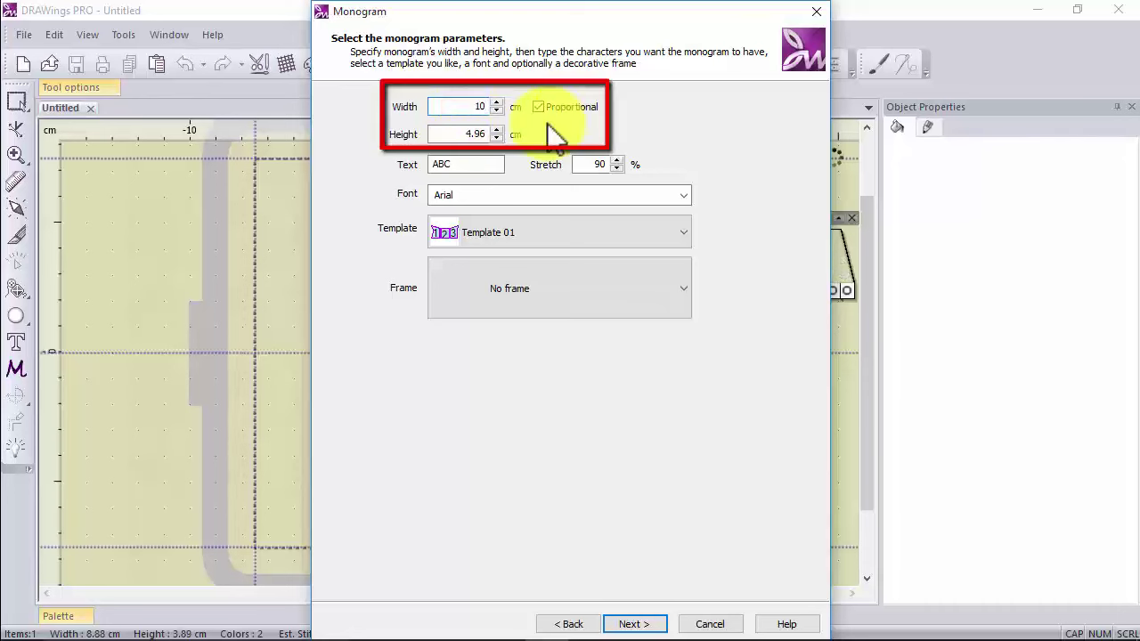
type("10")
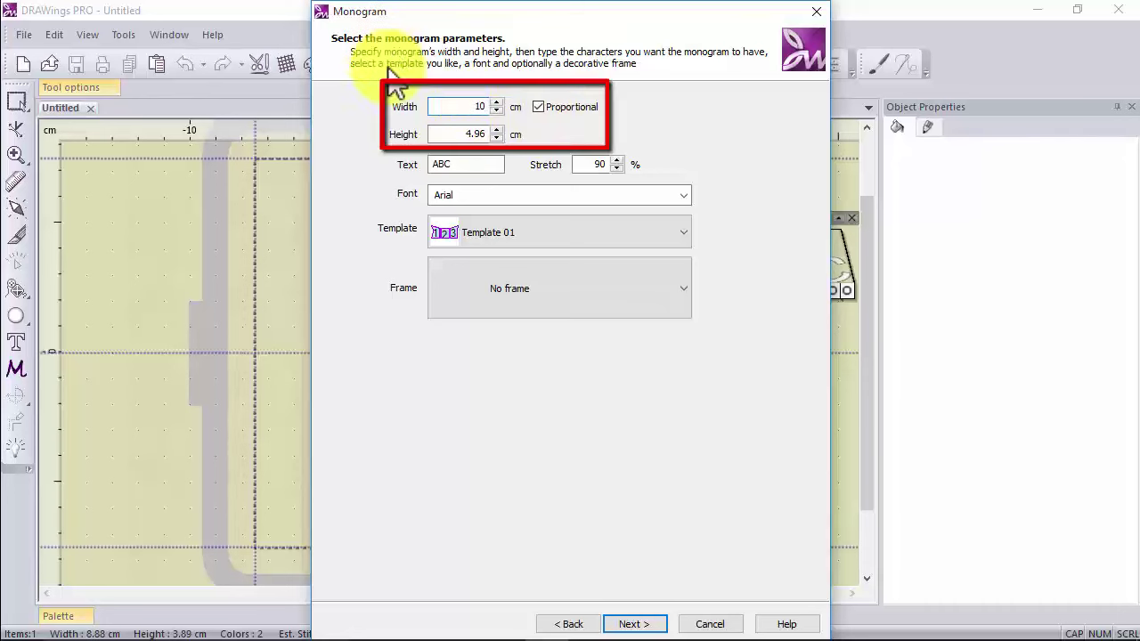
left_click(540, 107)
left_click(465, 135)
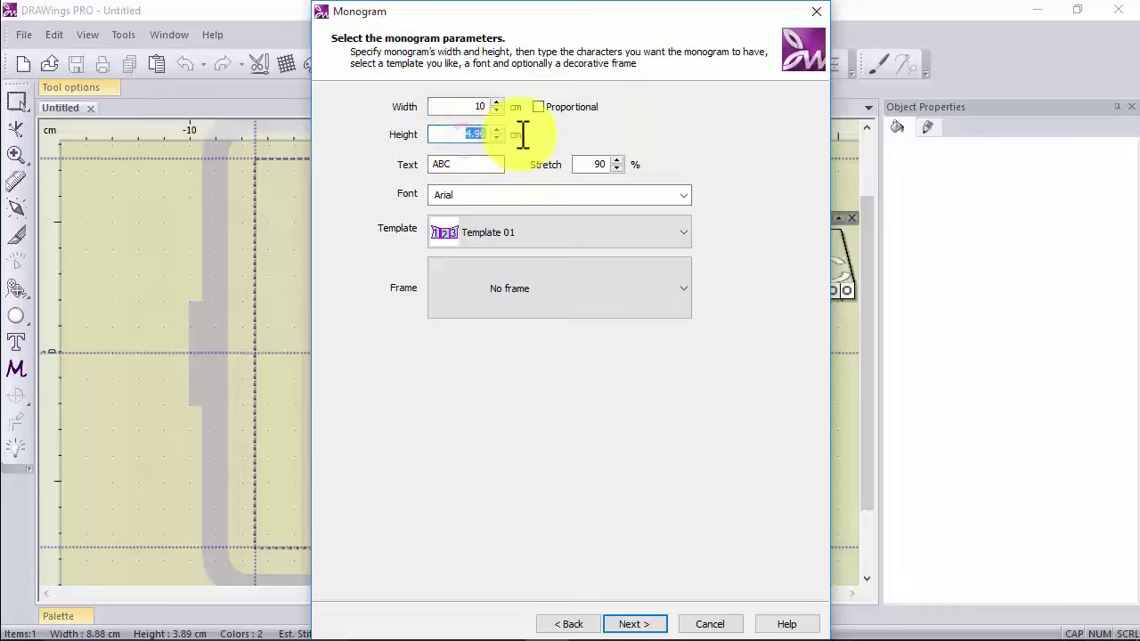
left_click(458, 106)
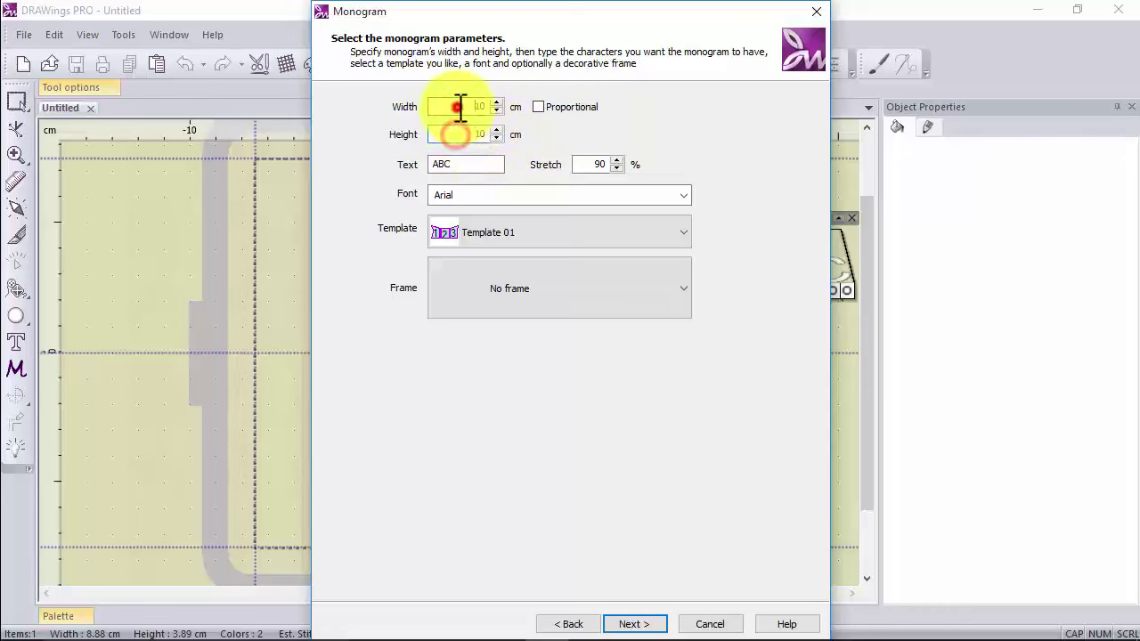
left_click(479, 166)
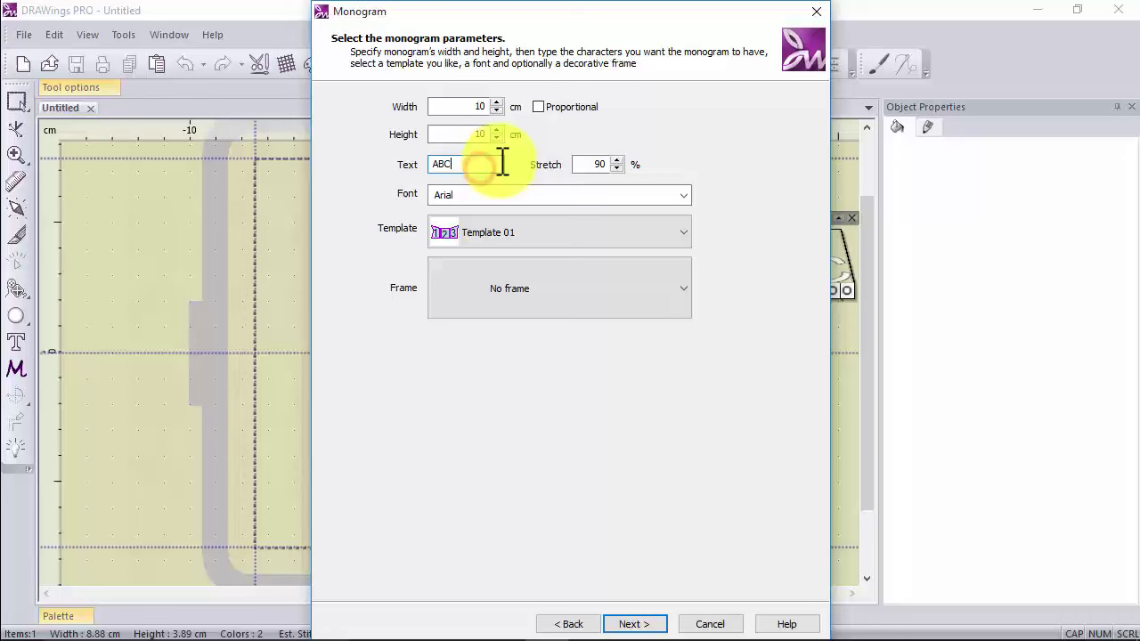
left_click(468, 131)
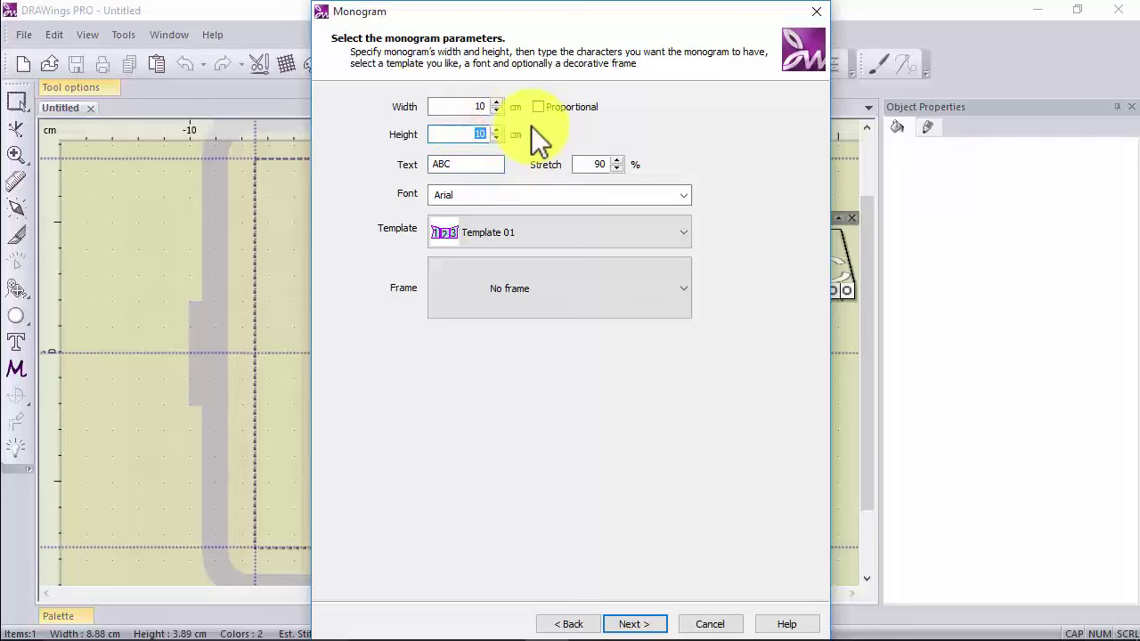
type("5")
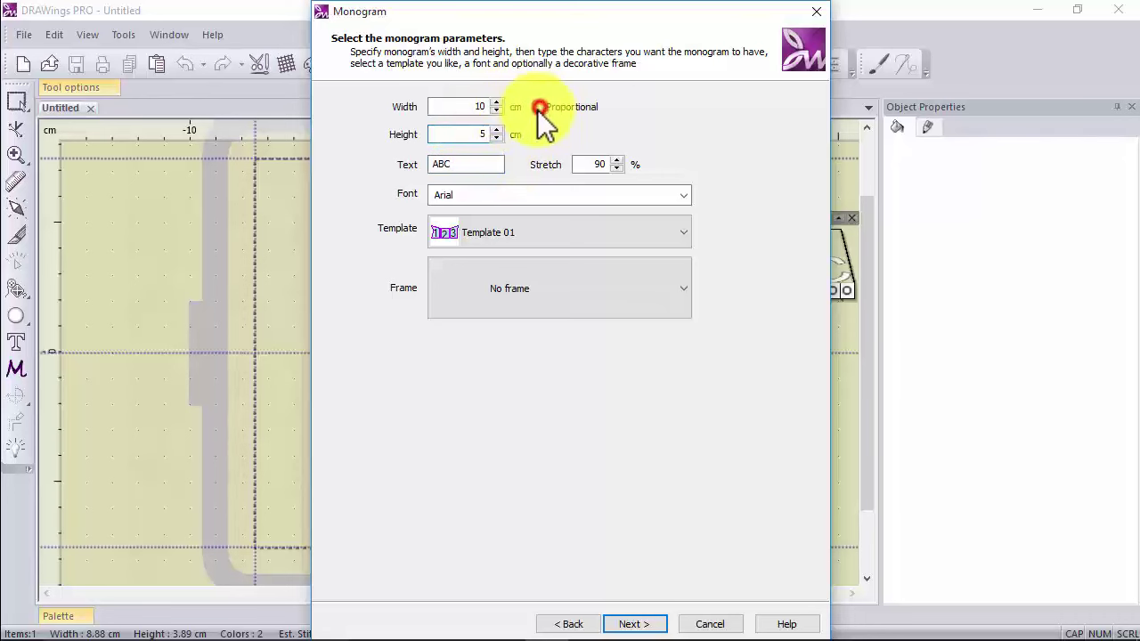
left_click(539, 107)
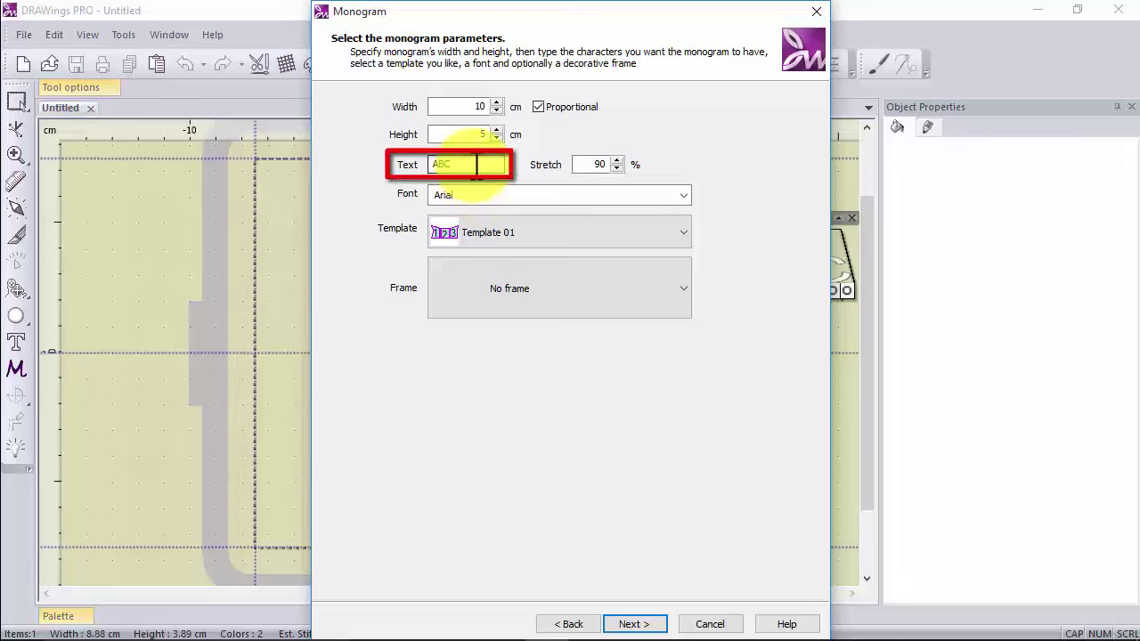
Replace the ABC letters with DRW and set the monogram font to Arial Black.
double_click(475, 165)
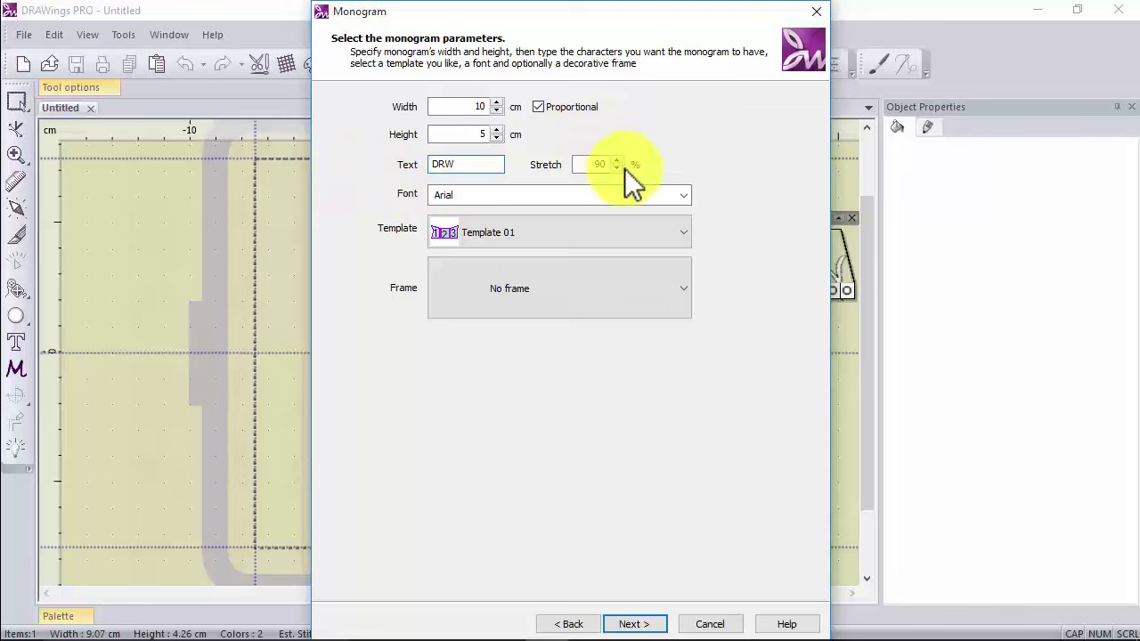
left_click(529, 198)
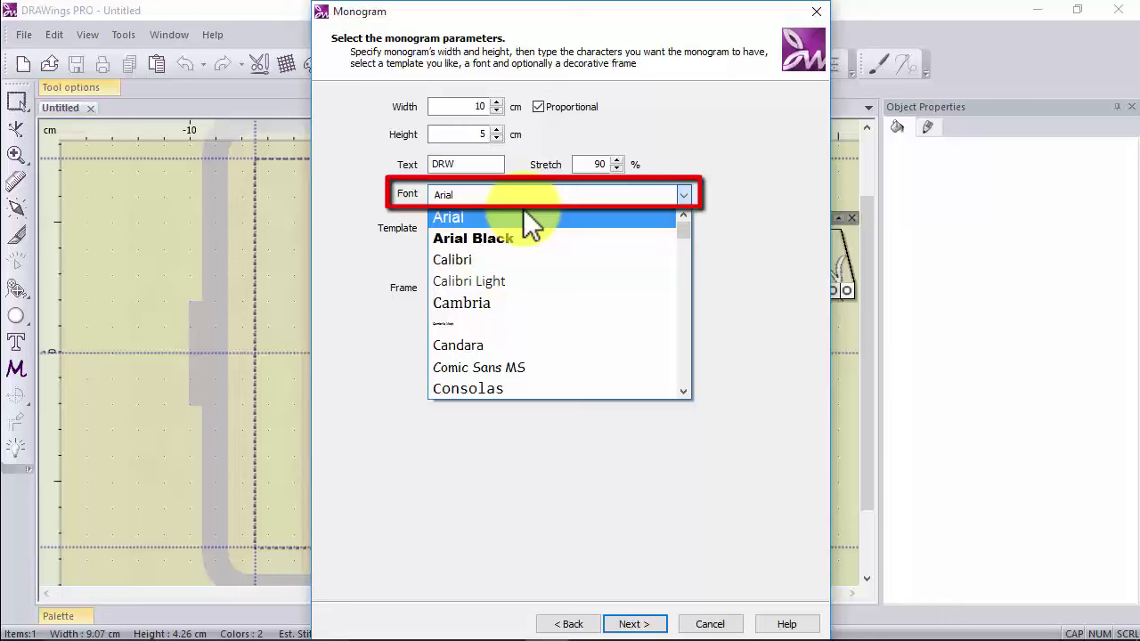
left_click(504, 241)
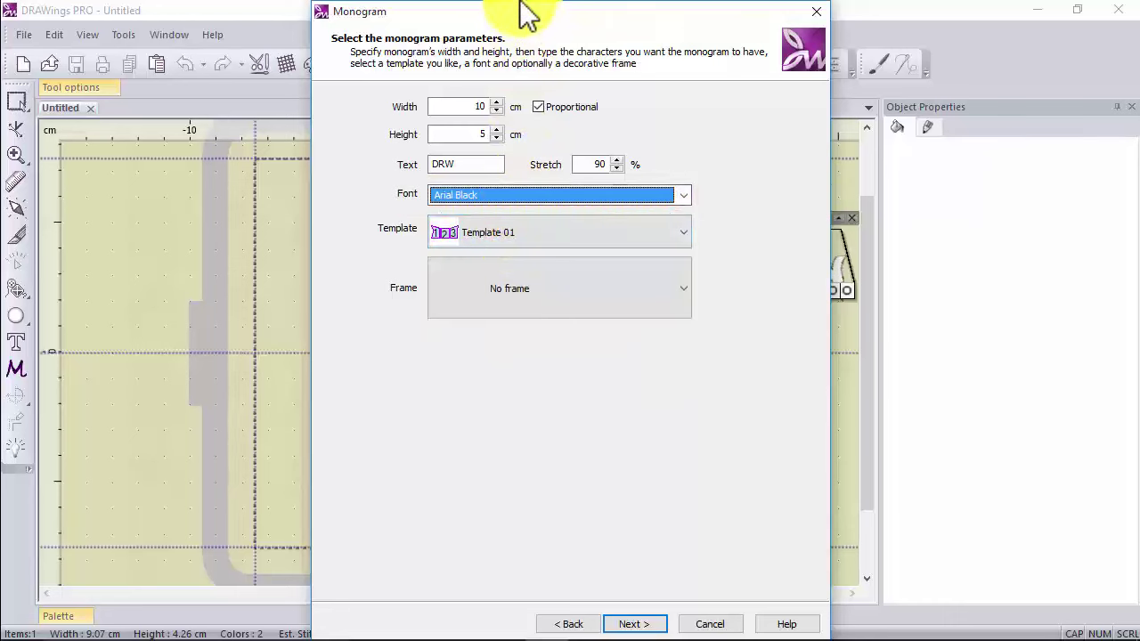
Move the Monogram dialog aside, try Cambria, then set the font to Courier New.
left_click_drag(518, 11, 822, 19)
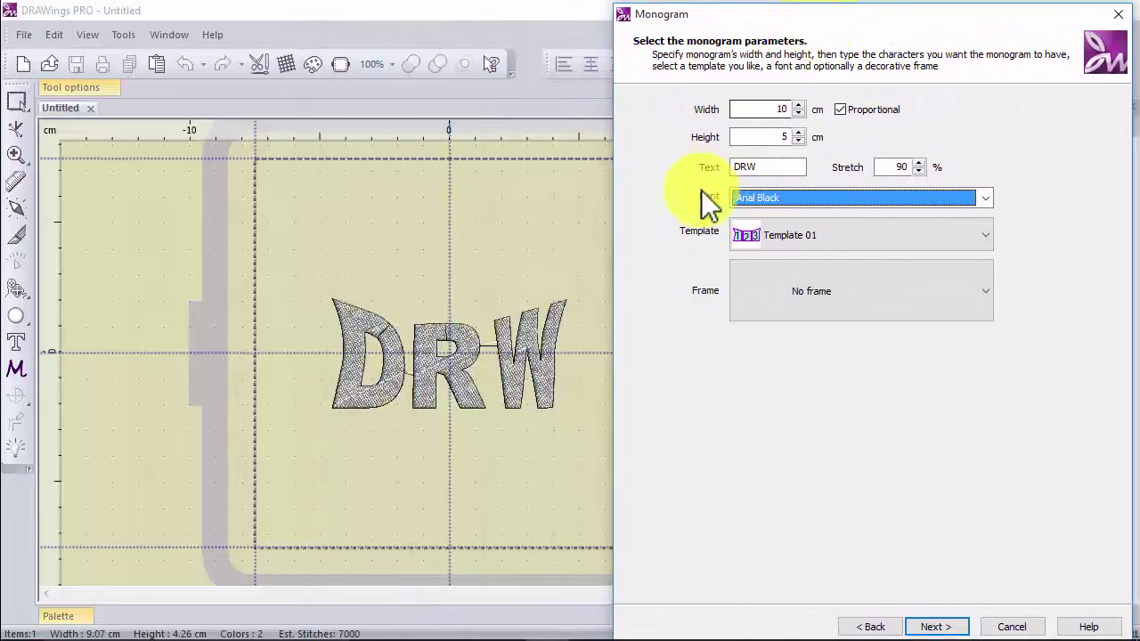
left_click(787, 192)
left_click(789, 284)
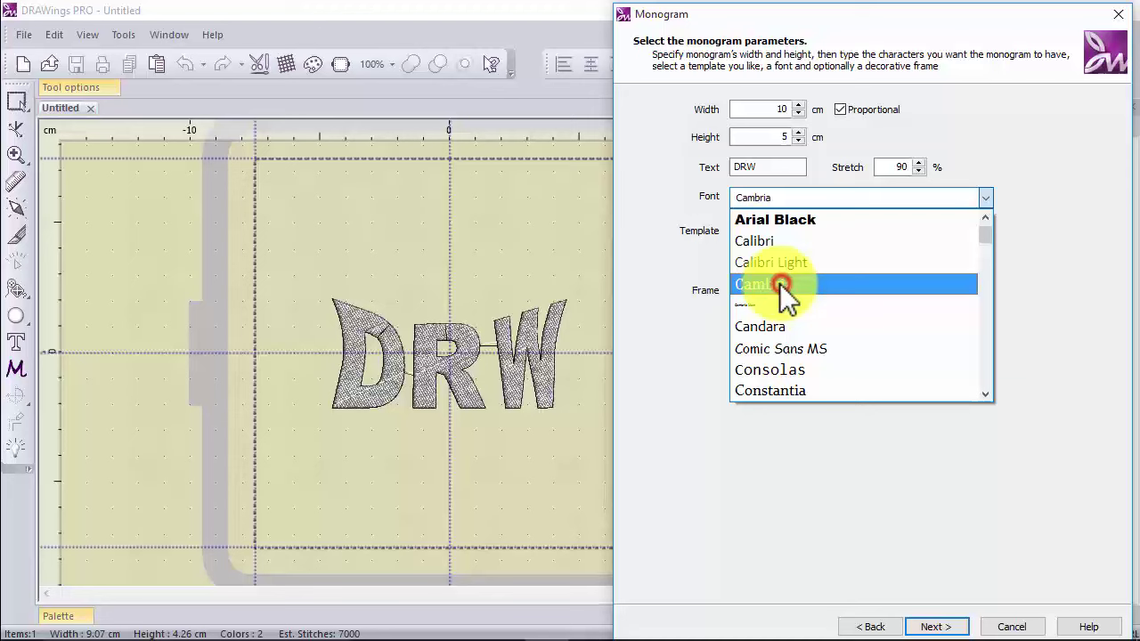
left_click(810, 203)
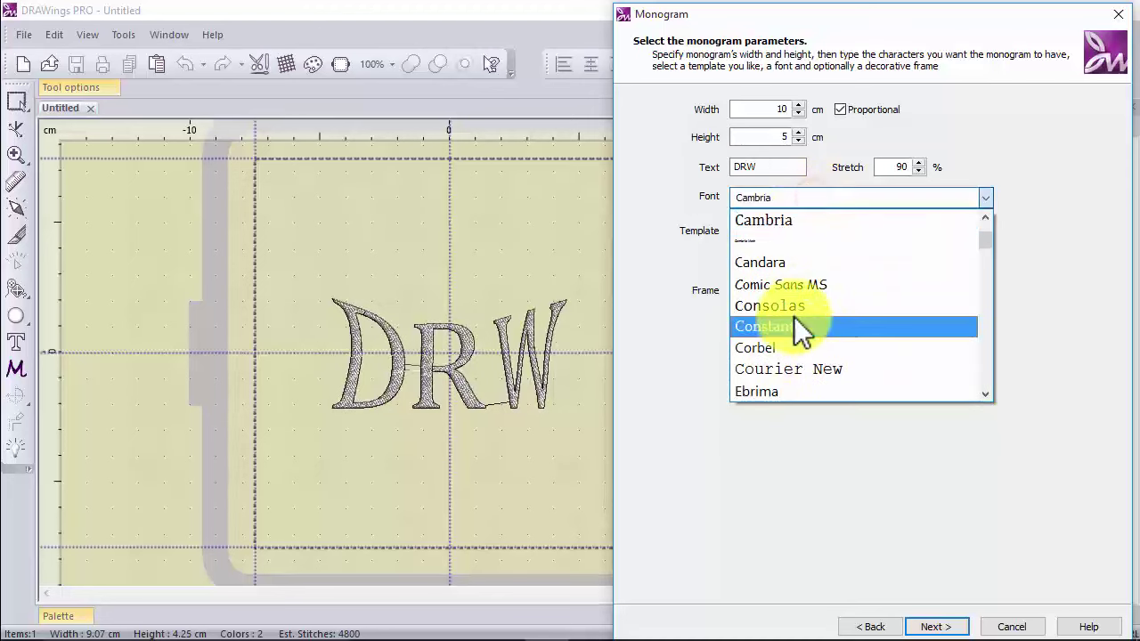
left_click(789, 378)
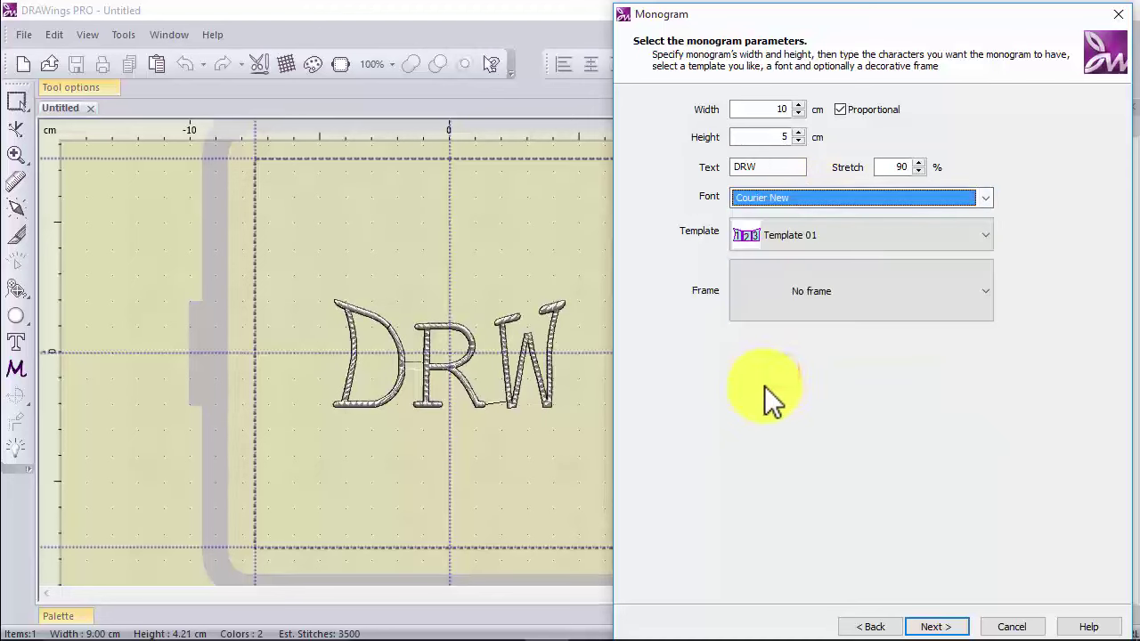
Try Template 01 and Template 04, then settle on Template 09 for a single-row DWR layout.
left_click(834, 242)
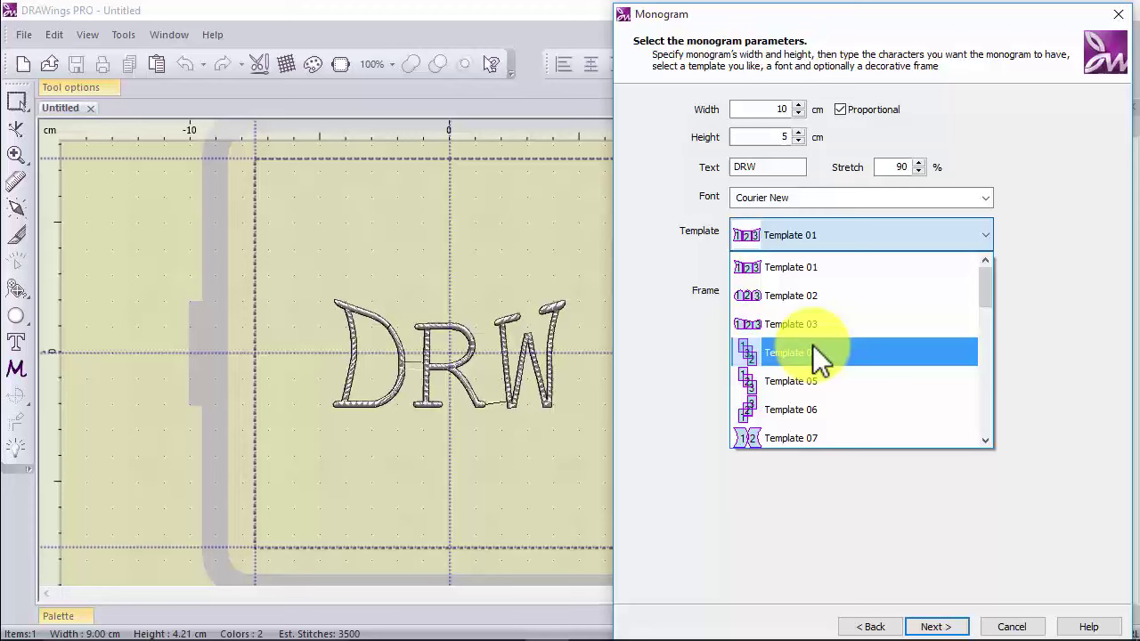
scroll(819, 356, "down", 2)
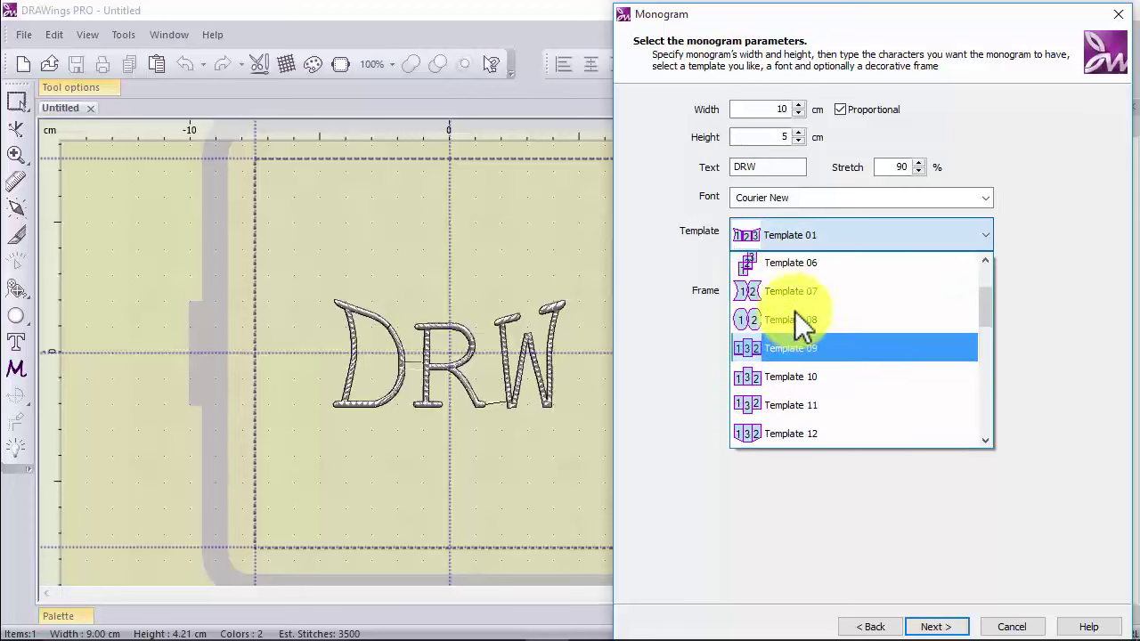
scroll(801, 328, "up", 2)
left_click(788, 271)
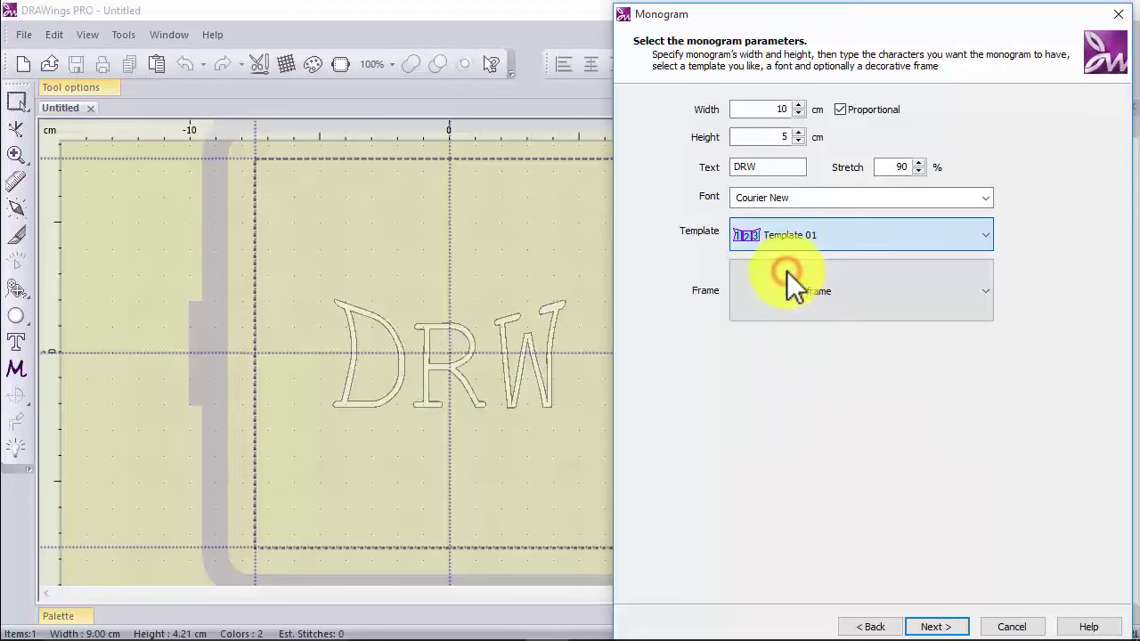
left_click(810, 235)
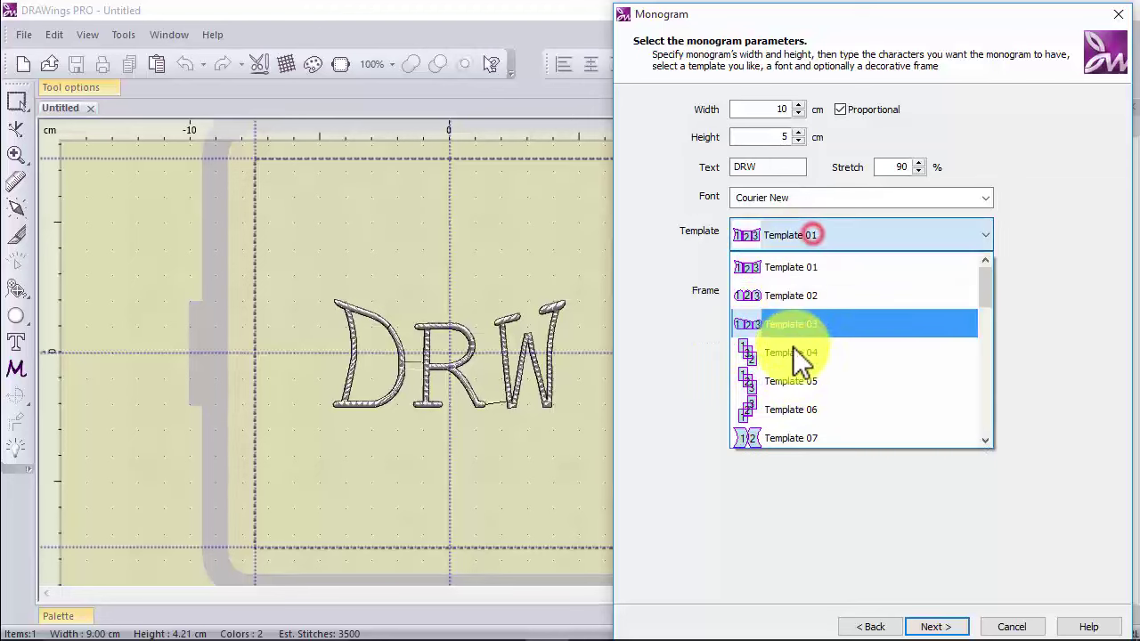
left_click(799, 355)
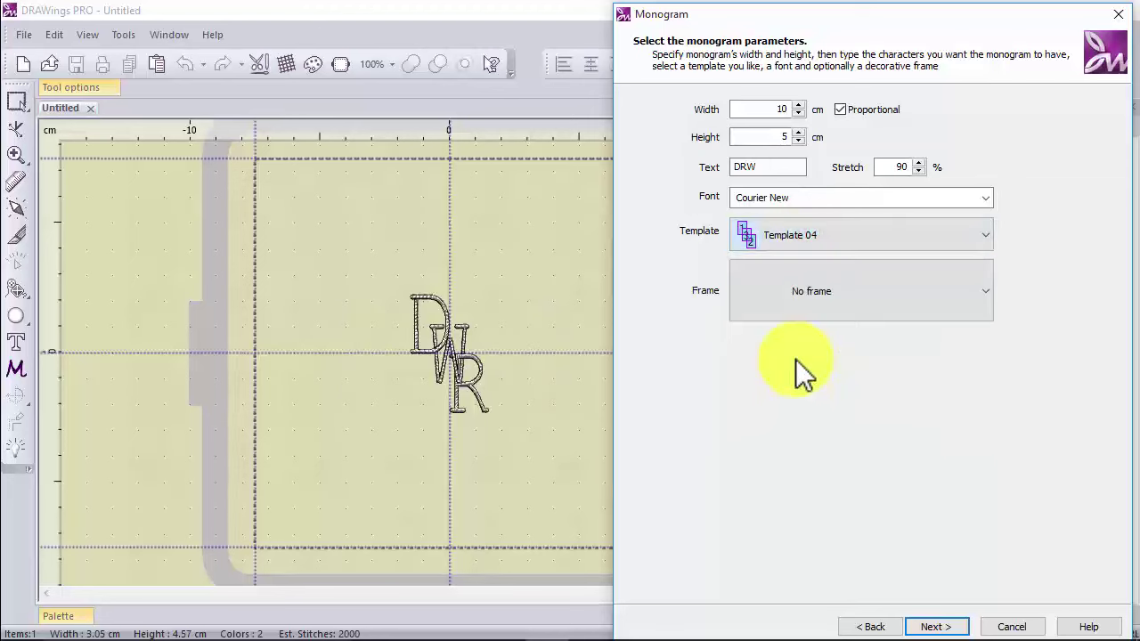
left_click(792, 237)
scroll(787, 392, "down", 1)
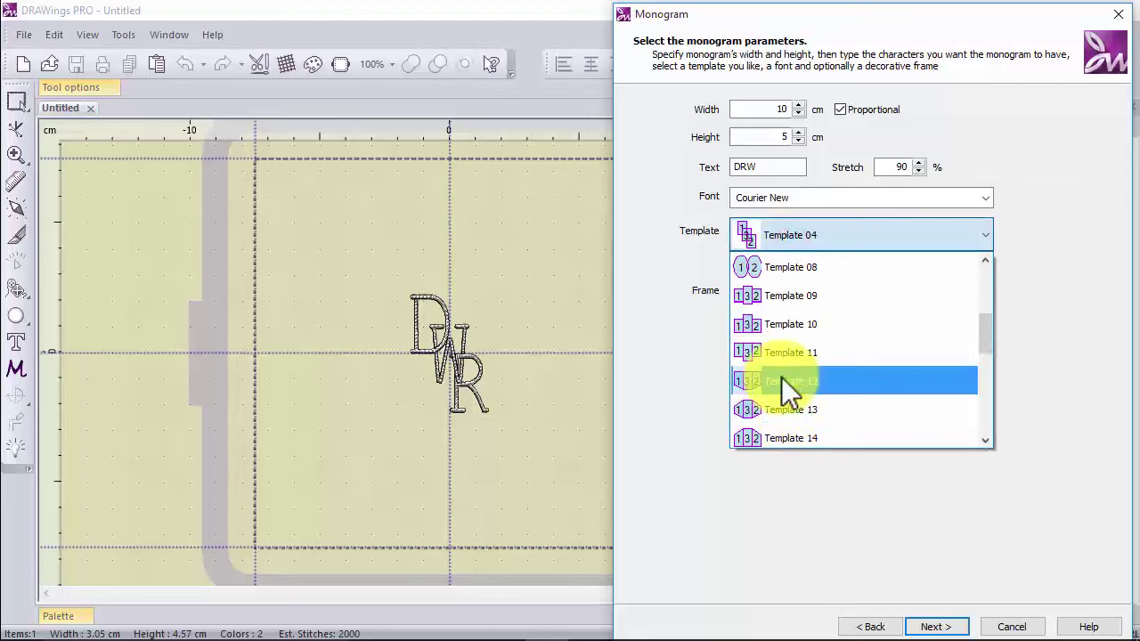
scroll(780, 428, "down", 1)
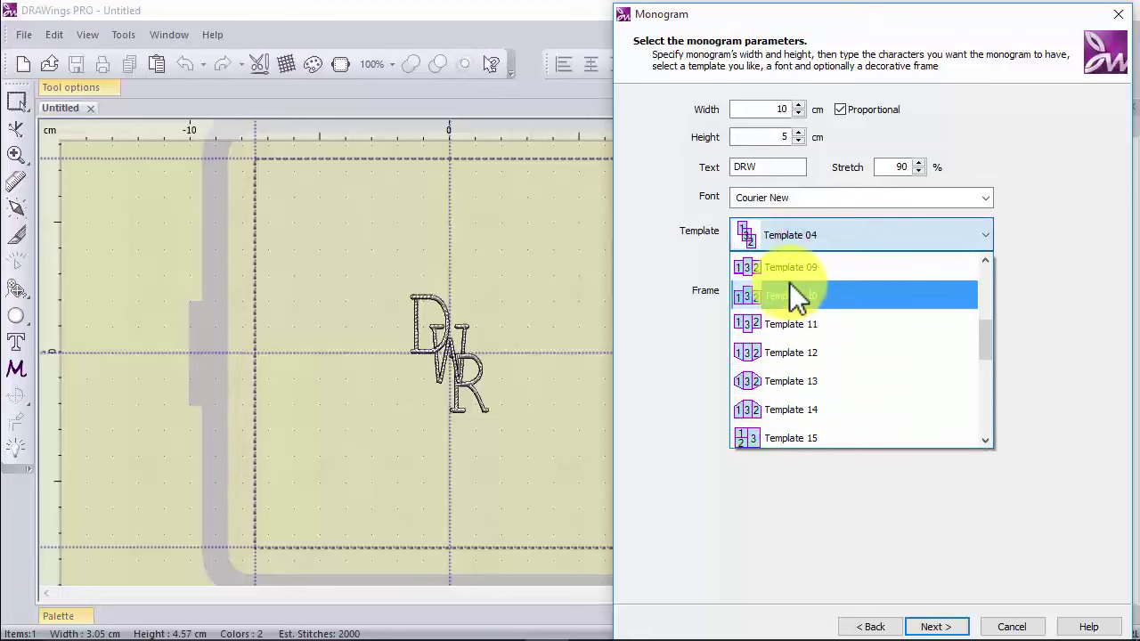
left_click(793, 270)
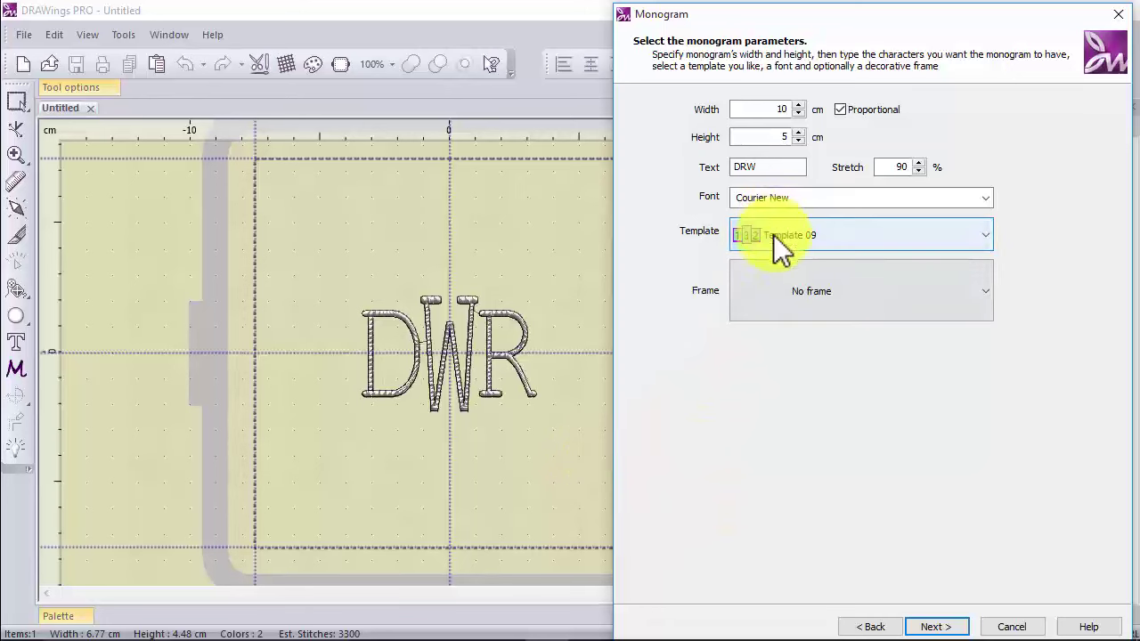
Try the Borders: 08 shield frame, then switch to the Borders: 13 scroll banner.
left_click(777, 286)
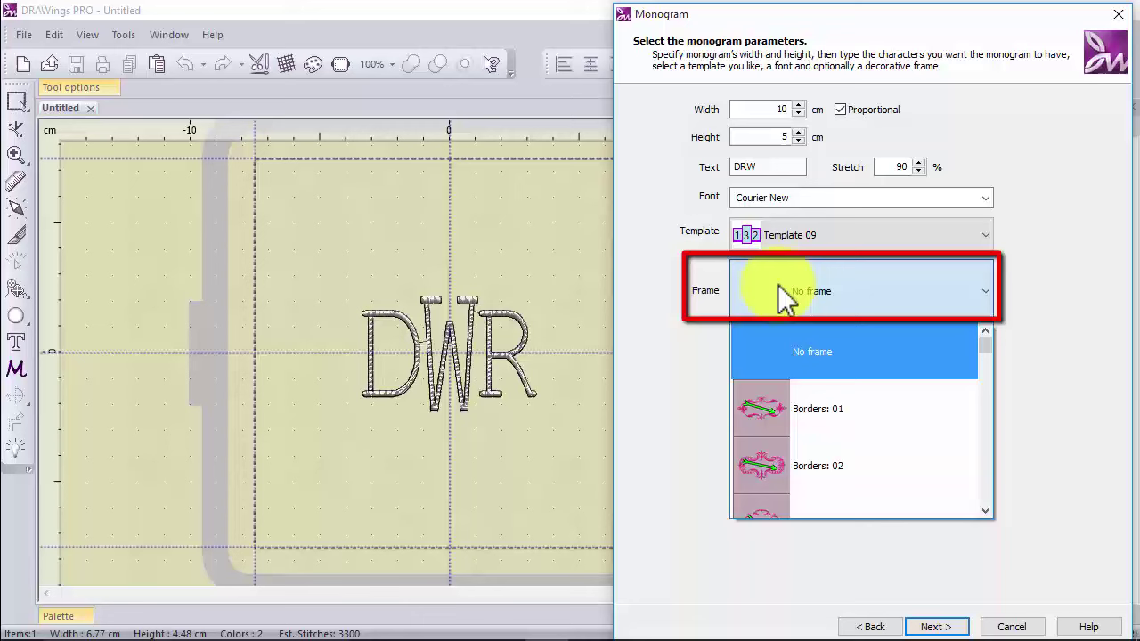
scroll(815, 414, "down", 2)
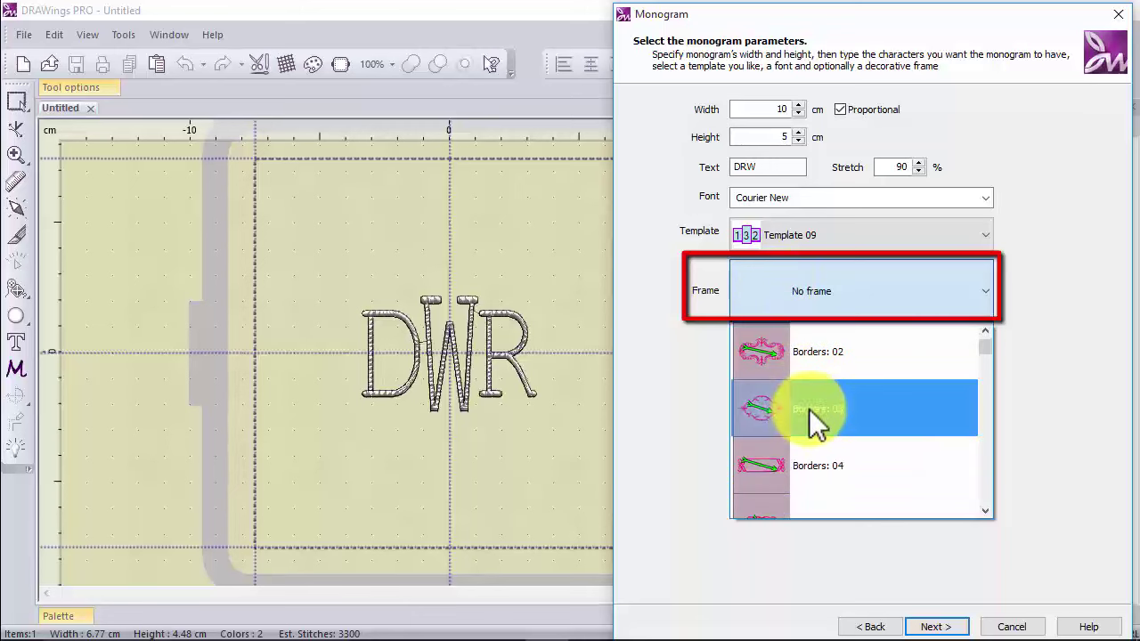
scroll(815, 420, "down", 4)
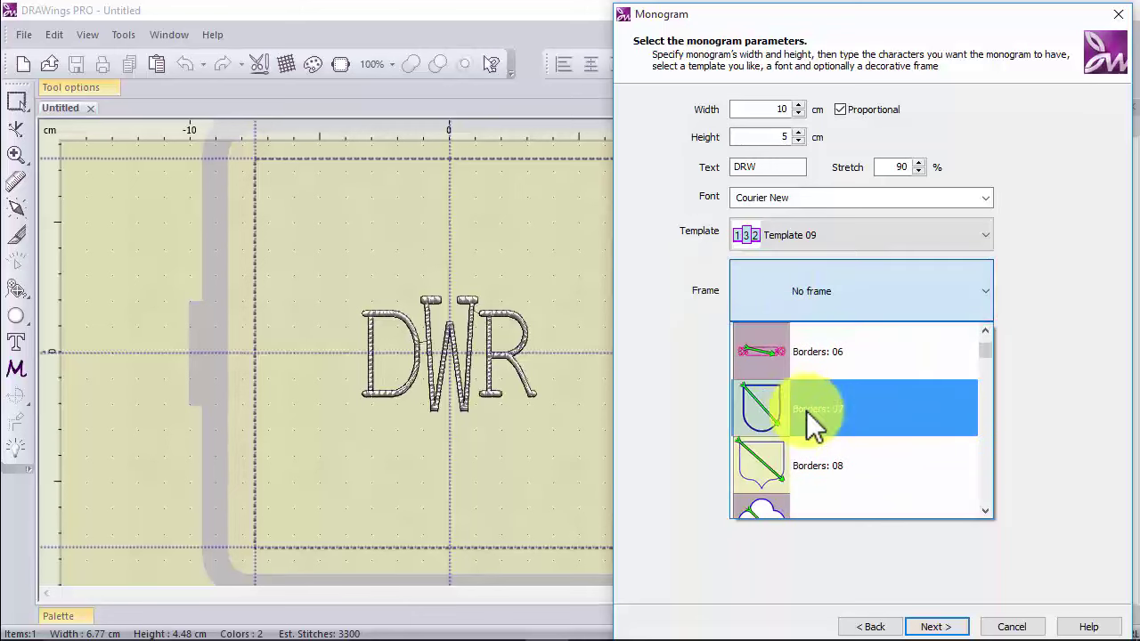
left_click(817, 465)
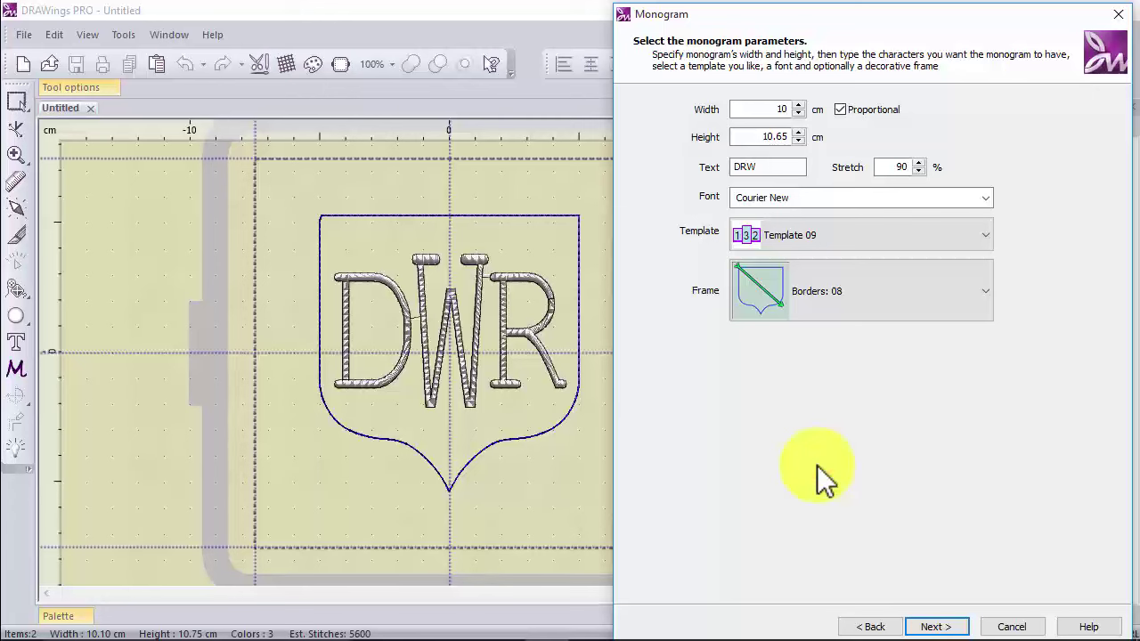
left_click(817, 292)
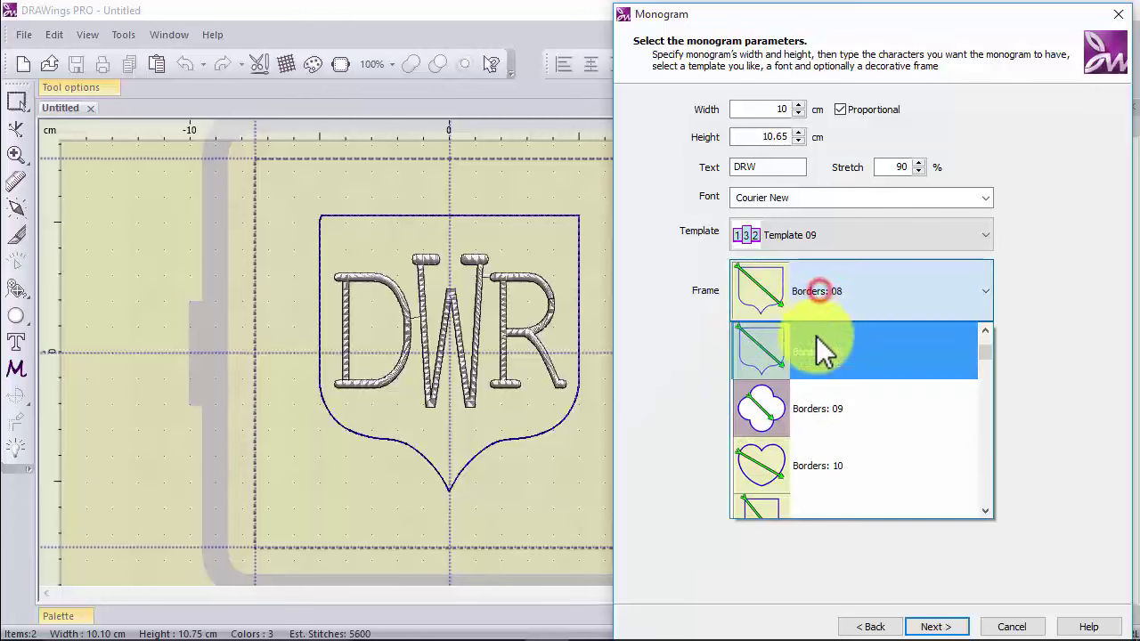
scroll(819, 418, "down", 3)
scroll(801, 414, "down", 1)
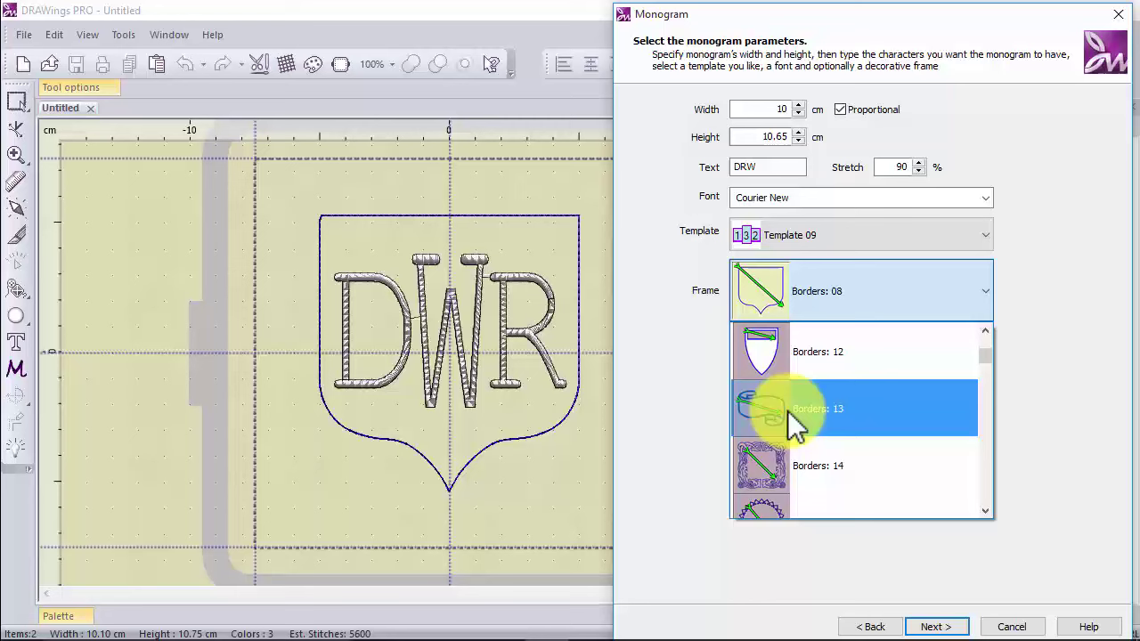
left_click(790, 411)
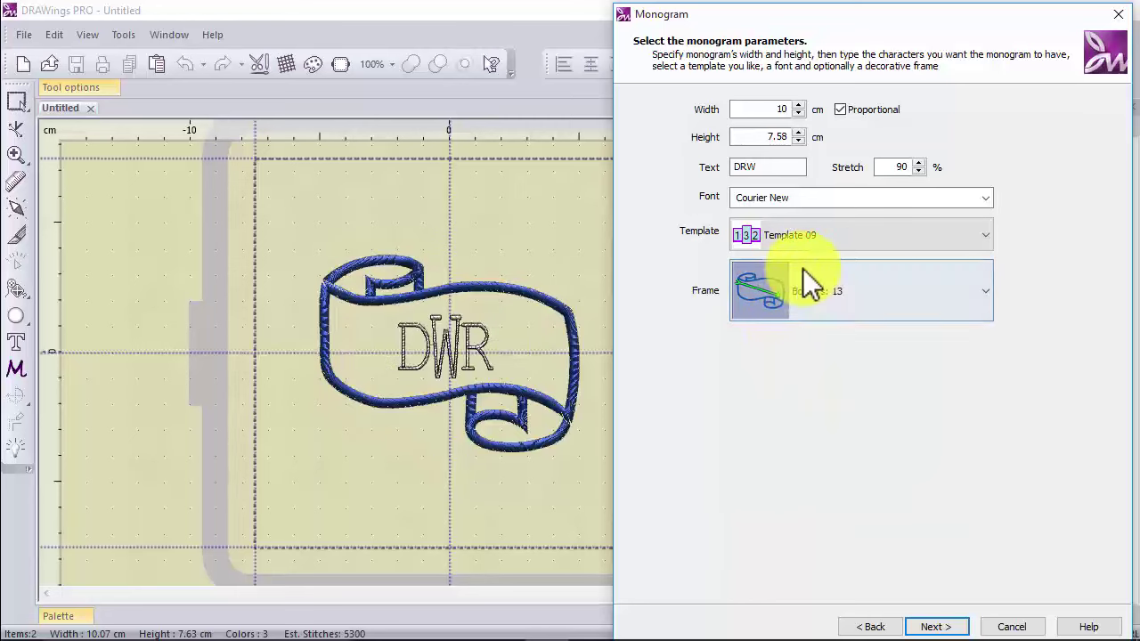
Scroll through the frame list down toward the Corners frames.
left_click(854, 298)
scroll(839, 401, "down", 1)
scroll(840, 432, "down", 7)
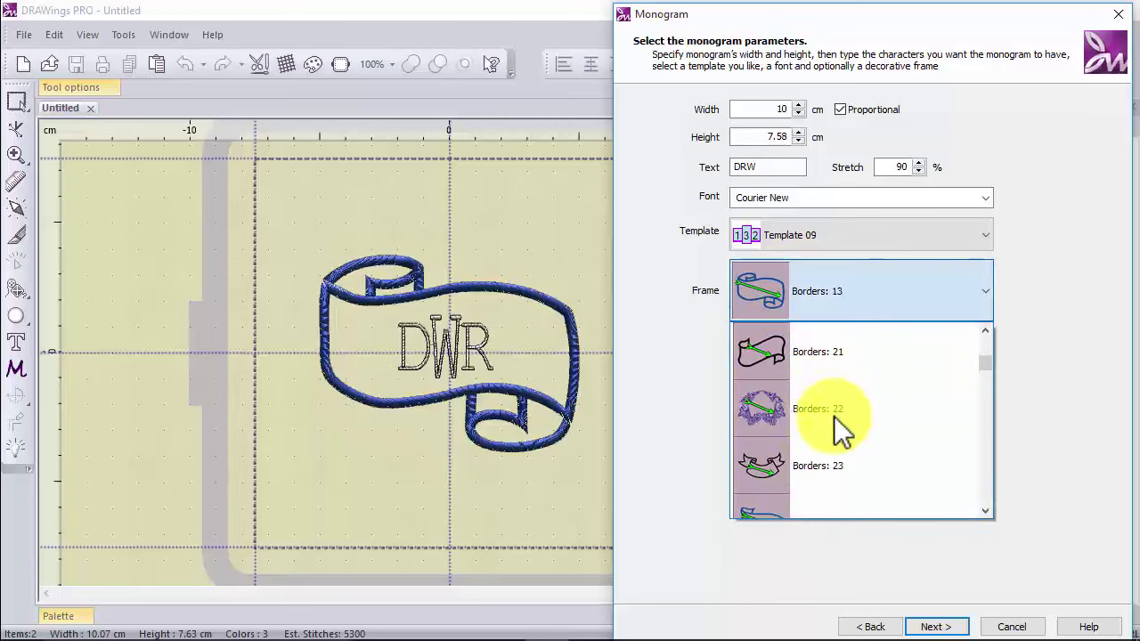
scroll(846, 450, "down", 2)
scroll(841, 437, "down", 12)
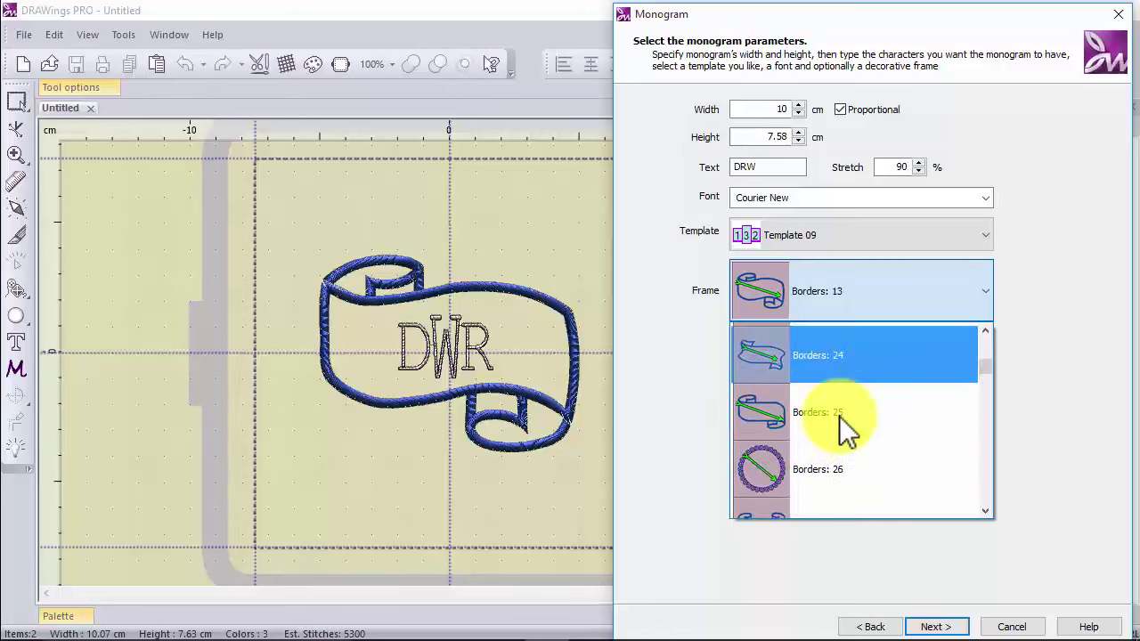
scroll(840, 400, "down", 12)
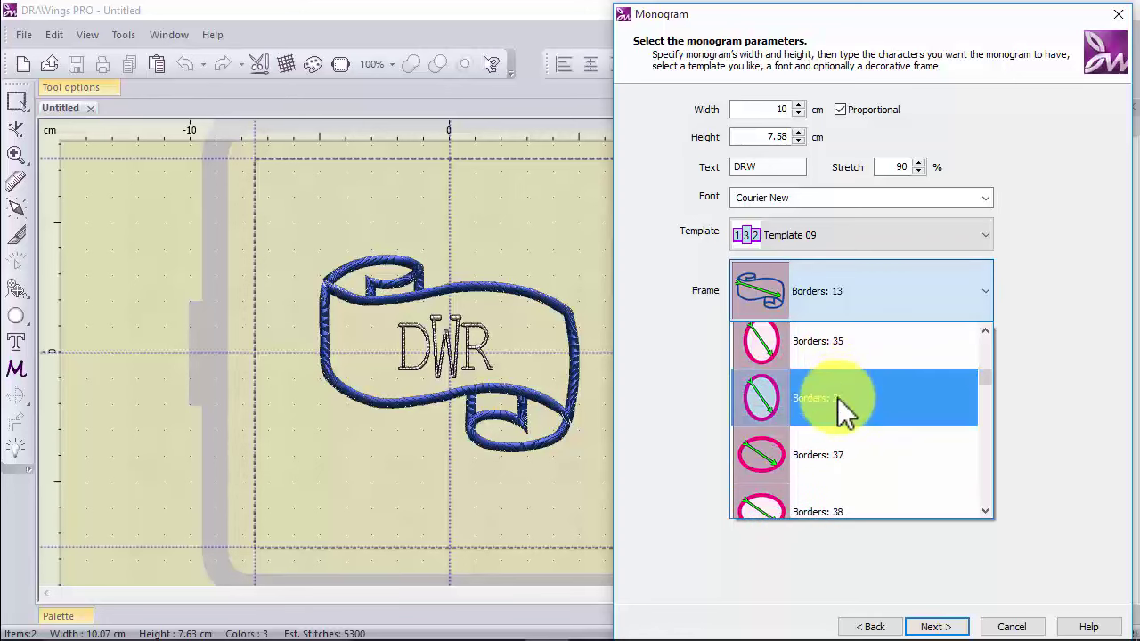
scroll(841, 383, "down", 20)
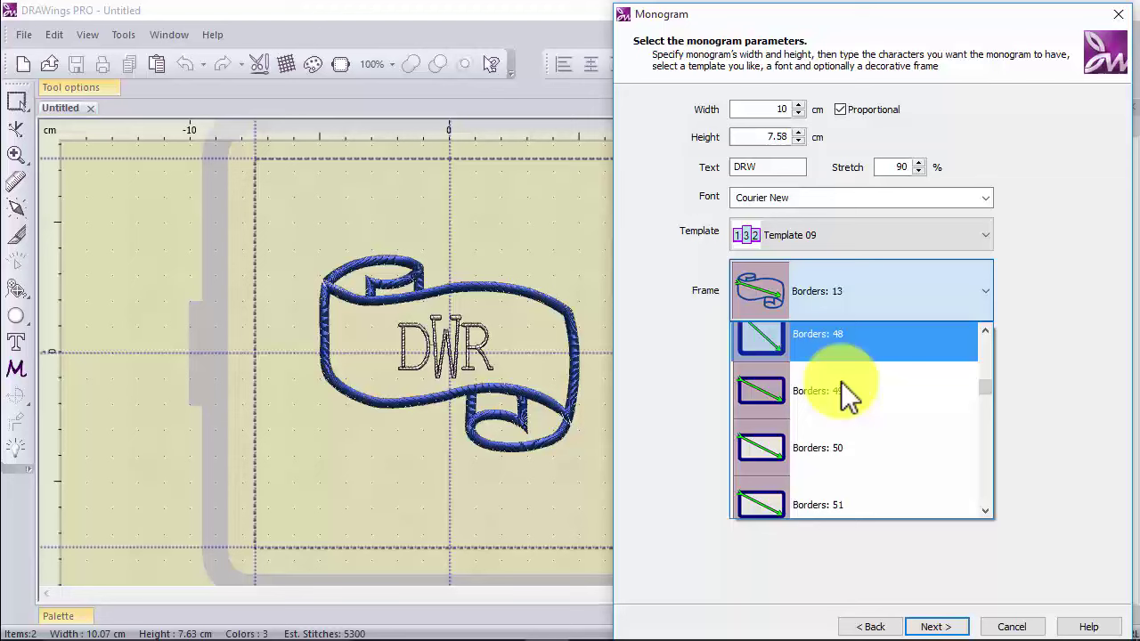
scroll(840, 381, "down", 20)
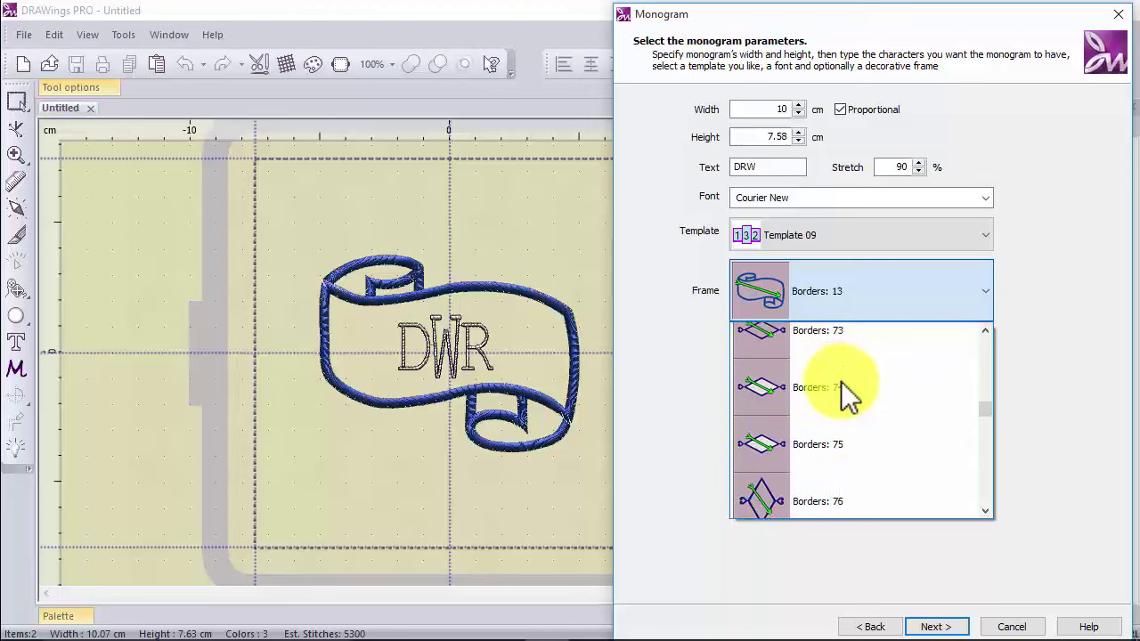
scroll(838, 371, "up", 2)
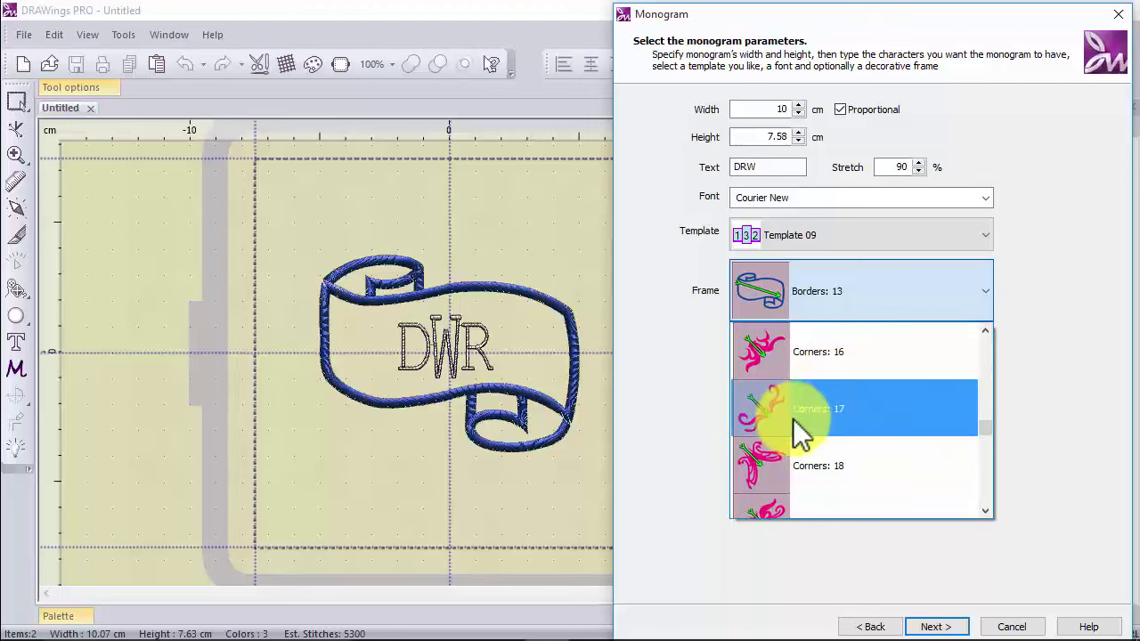
scroll(827, 392, "down", 2)
scroll(827, 392, "down", 6)
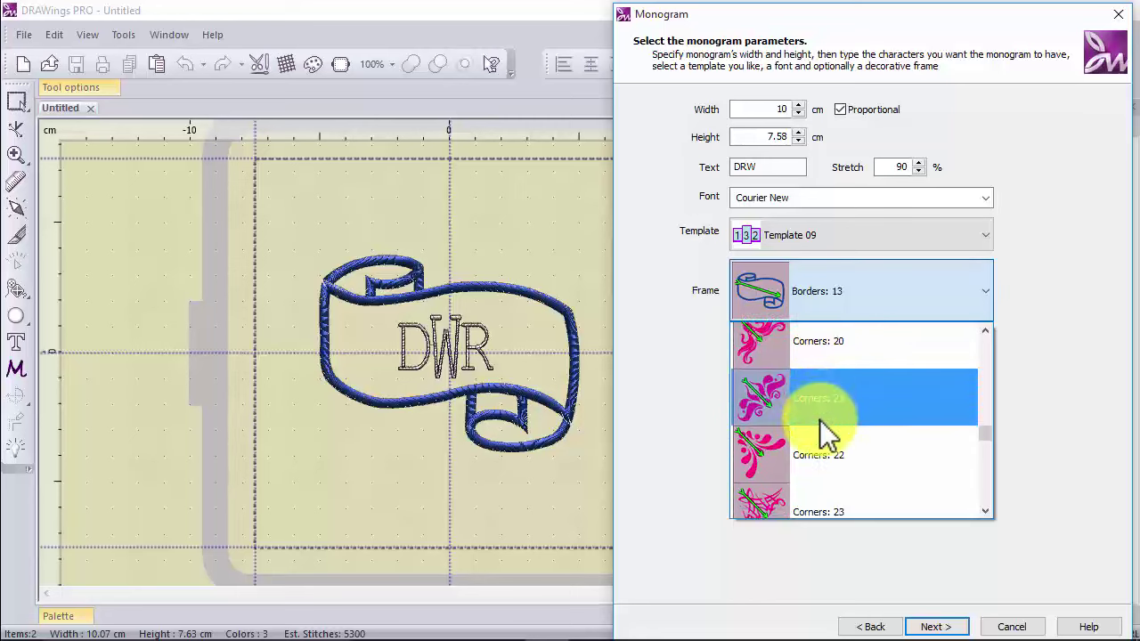
Apply the Corners: 24 ornaments, then switch to Corners: 25.
left_click(822, 344)
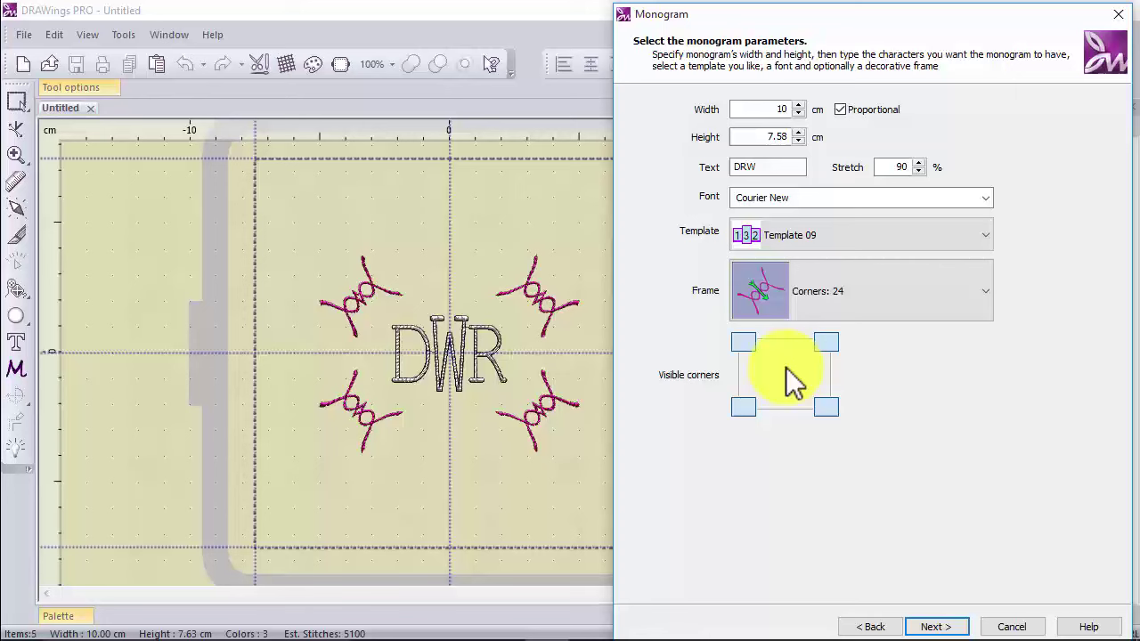
left_click(855, 299)
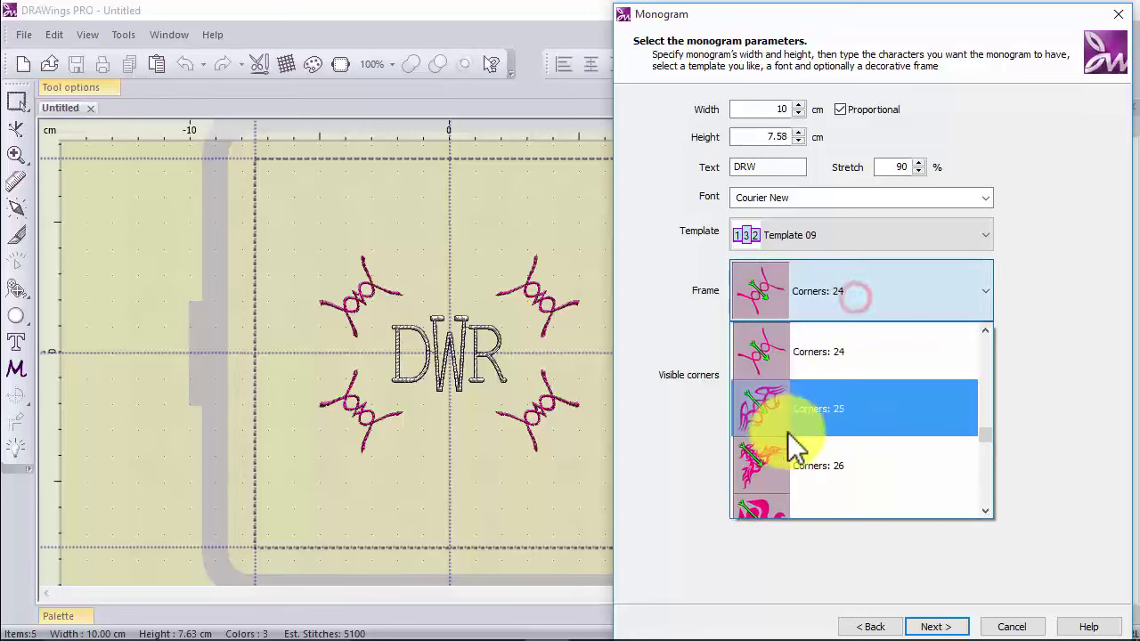
left_click(825, 410)
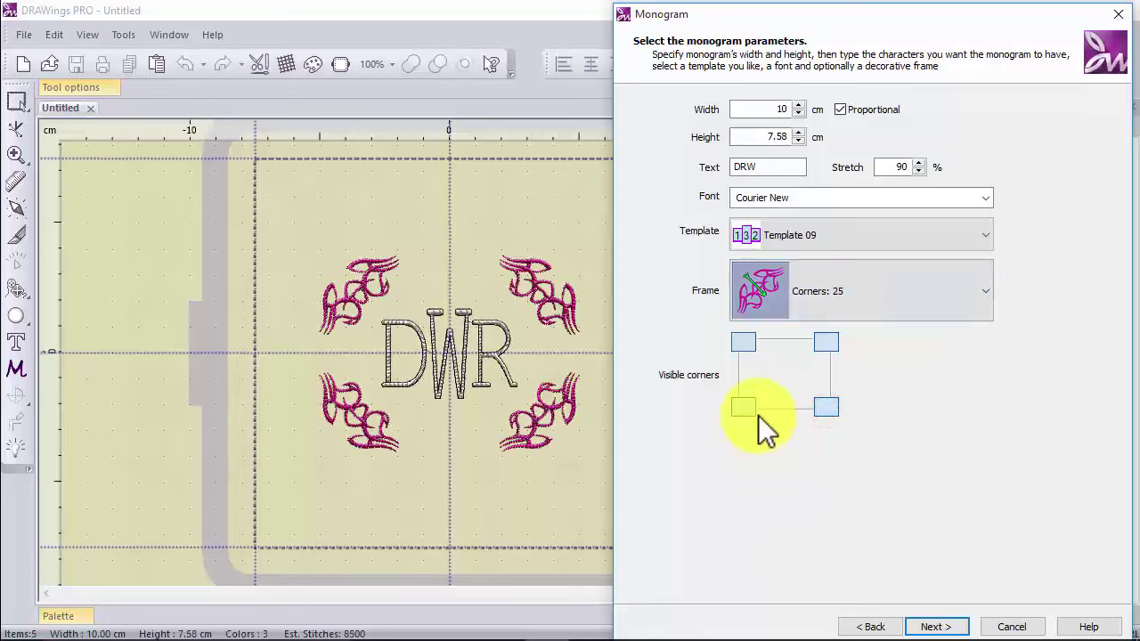
Hide all four Corners: 25 ornaments and show them again at every corner.
left_click(827, 340)
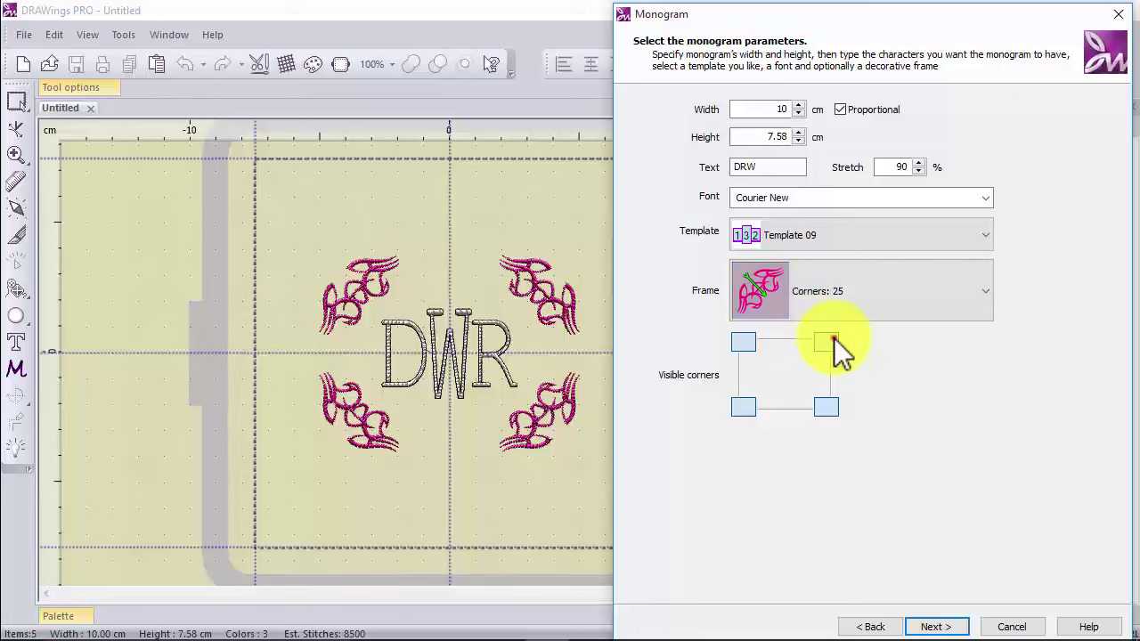
left_click(744, 407)
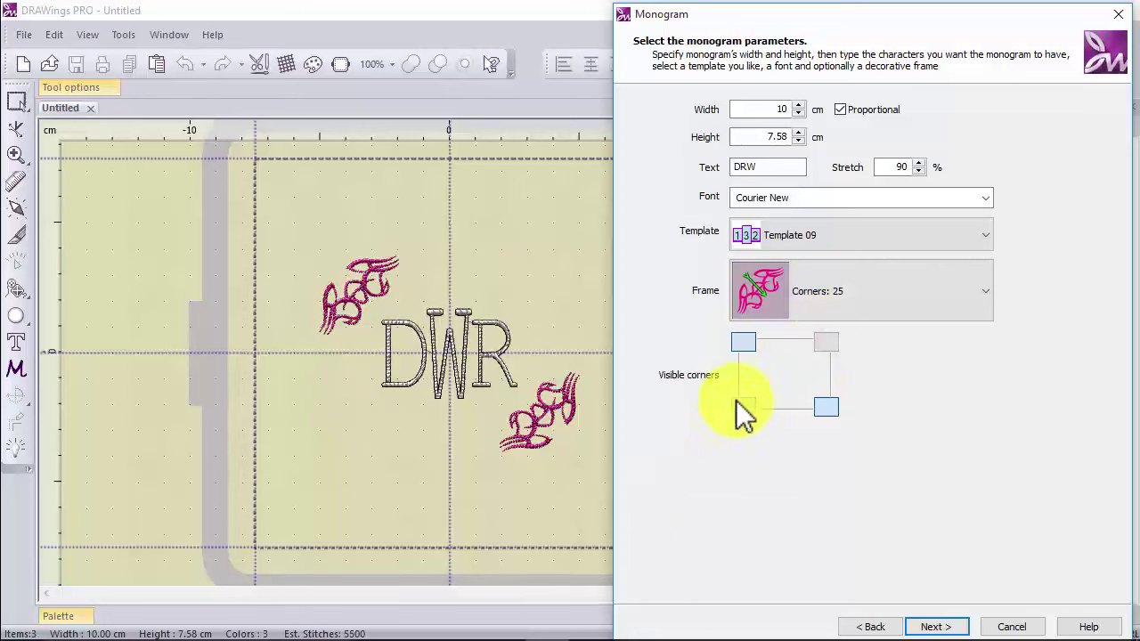
left_click(744, 341)
left_click(821, 406)
left_click(743, 407)
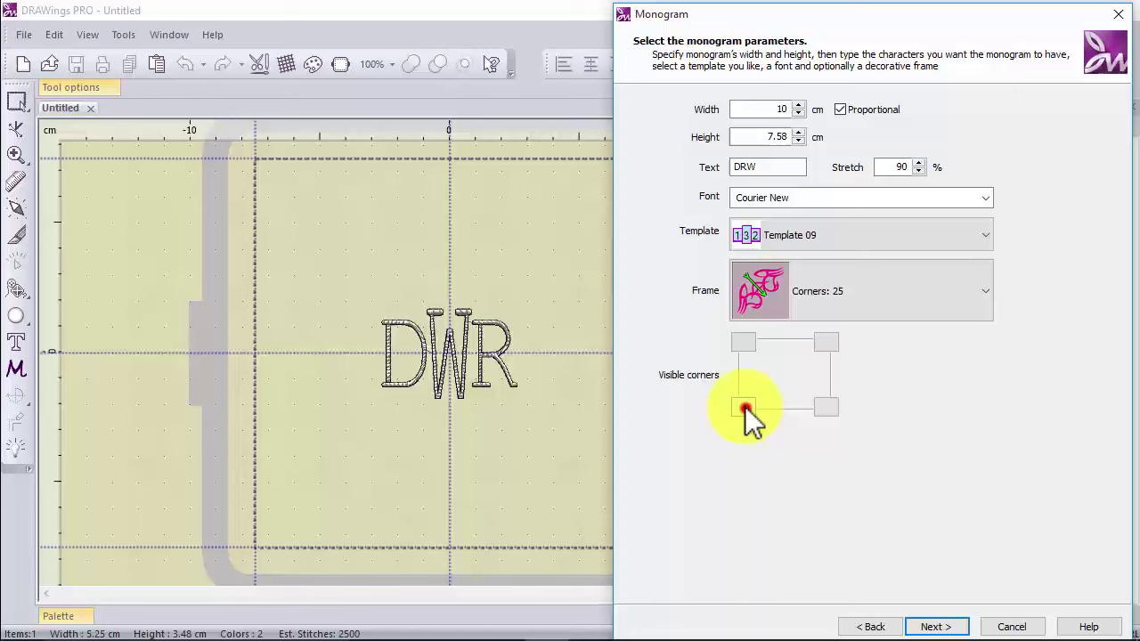
left_click(827, 342)
left_click(827, 407)
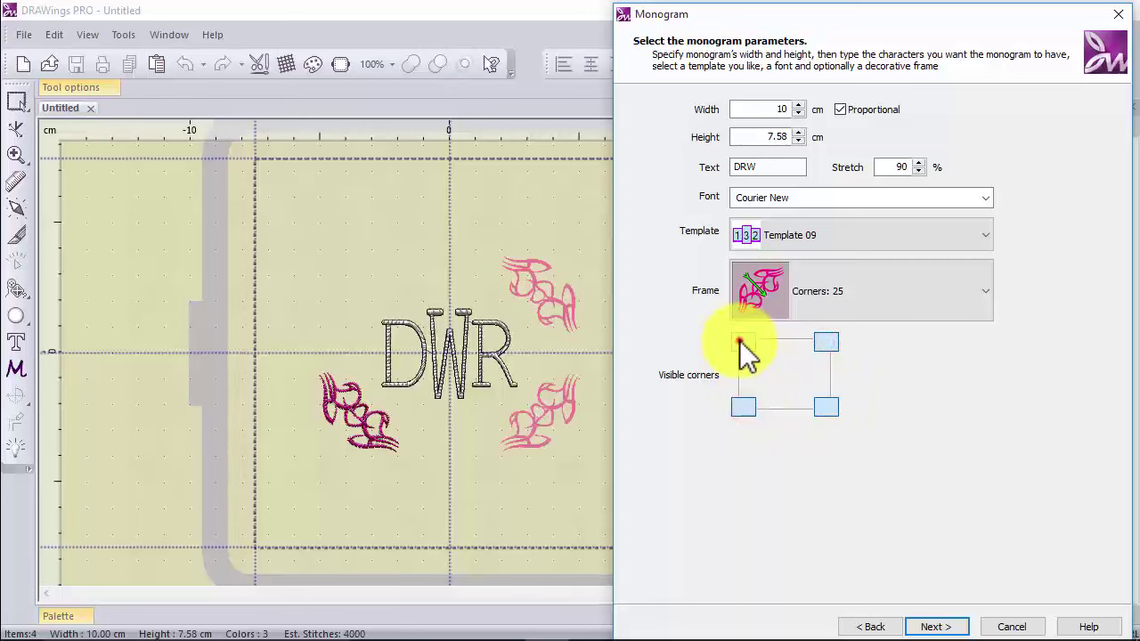
left_click(744, 342)
left_click(865, 299)
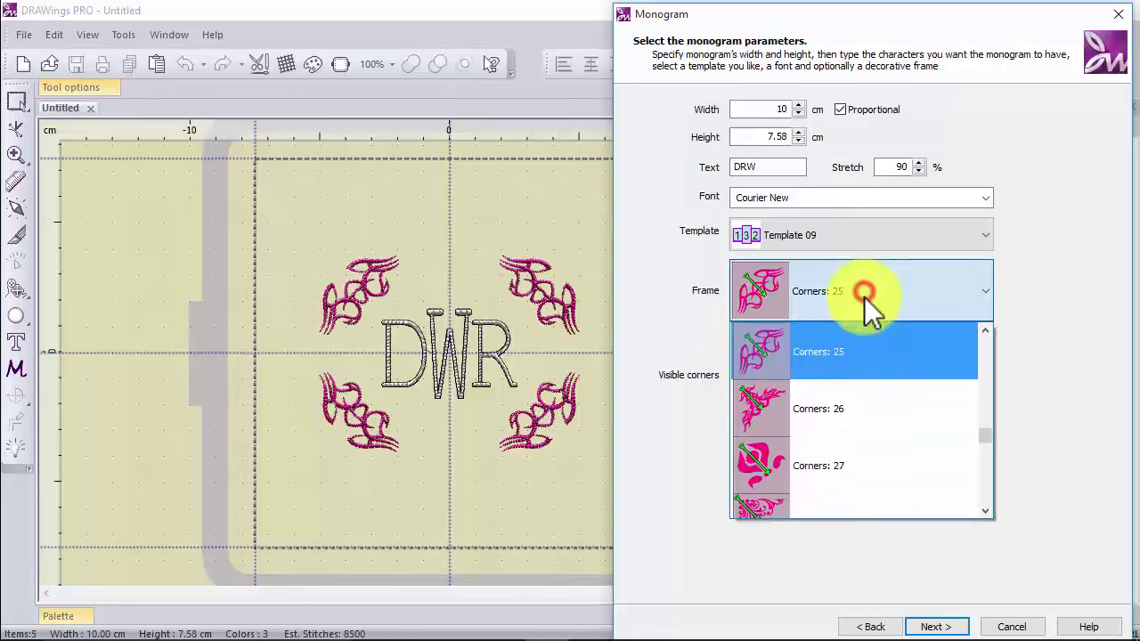
left_click_drag(989, 436, 992, 492)
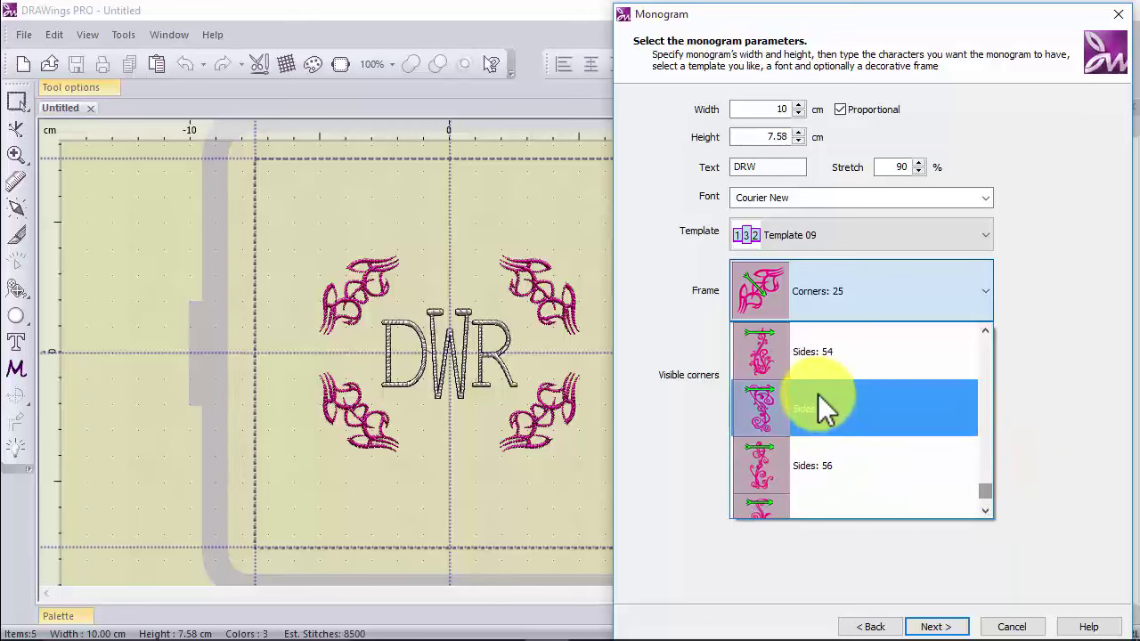
Apply the Sides: 48 swirl frame, toggle its left and right sides, then hide top and bottom.
scroll(821, 402, "up", 3)
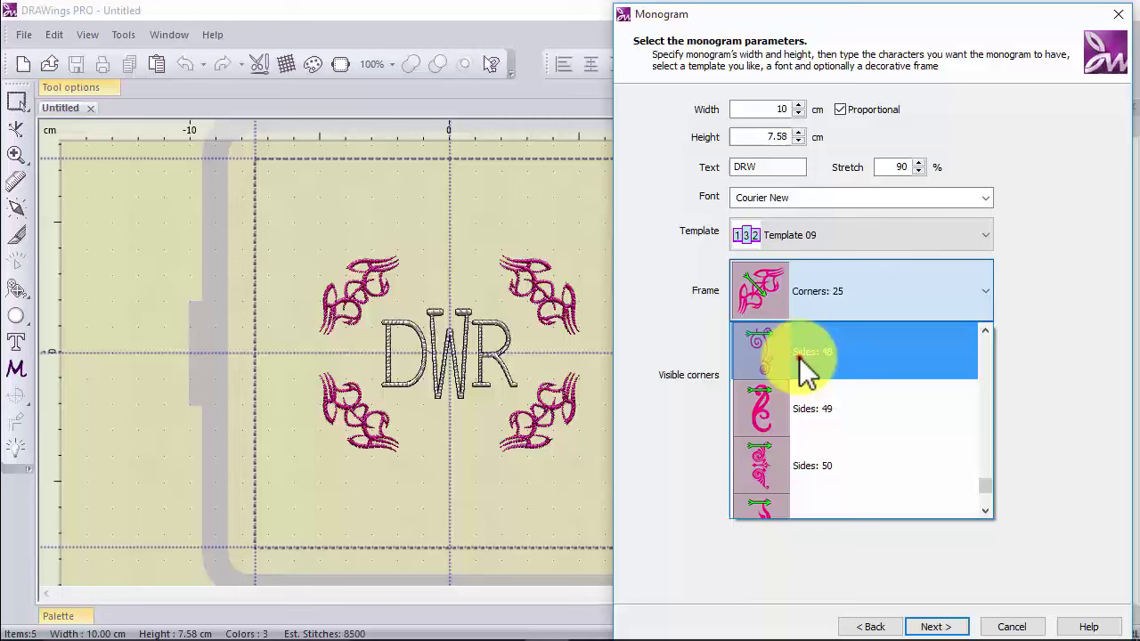
left_click(799, 366)
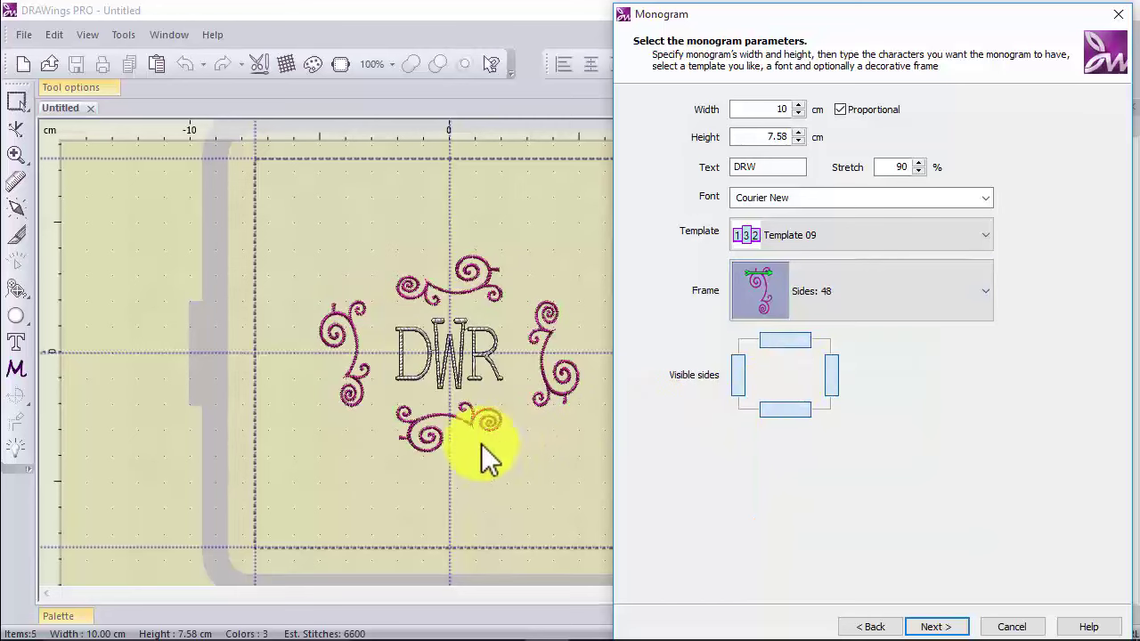
left_click(833, 385)
left_click(739, 385)
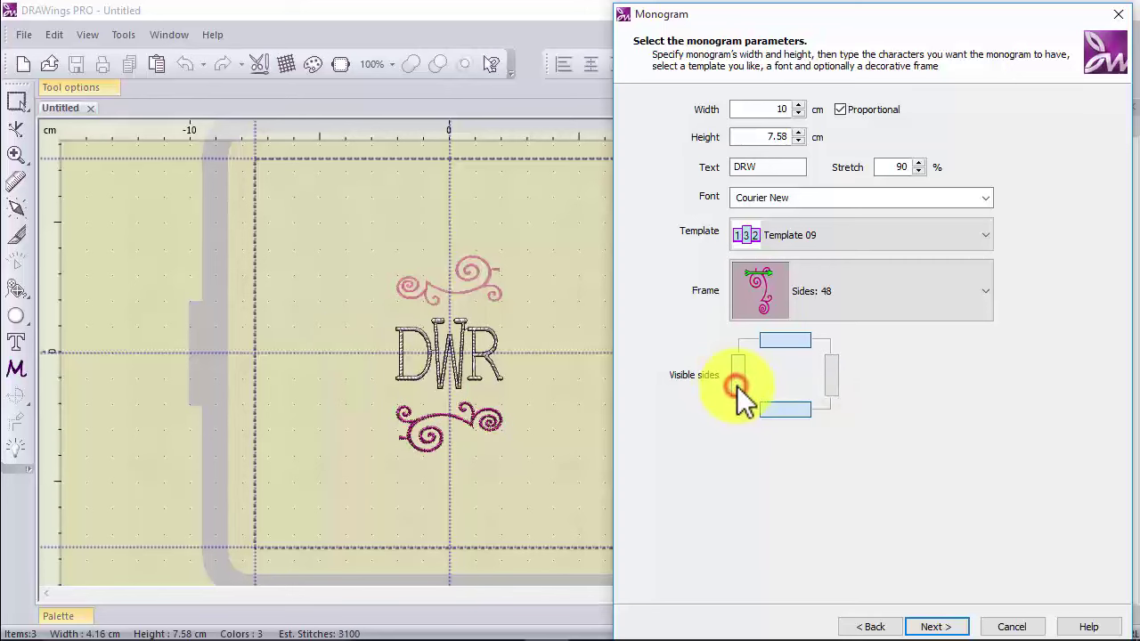
left_click(738, 385)
left_click(834, 385)
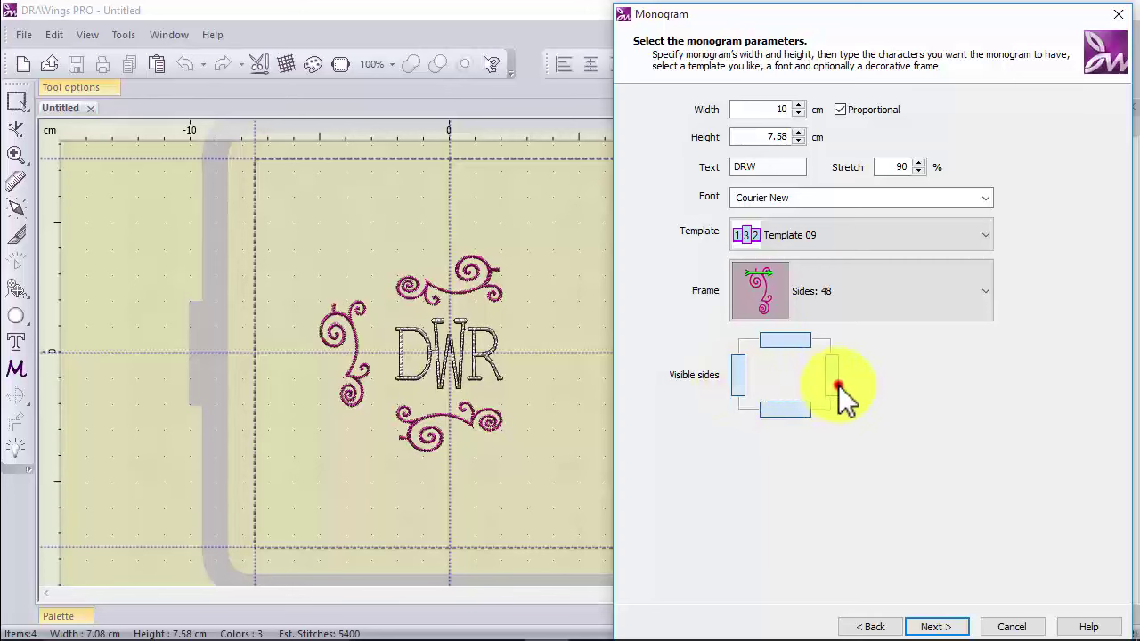
left_click(785, 340)
left_click(783, 409)
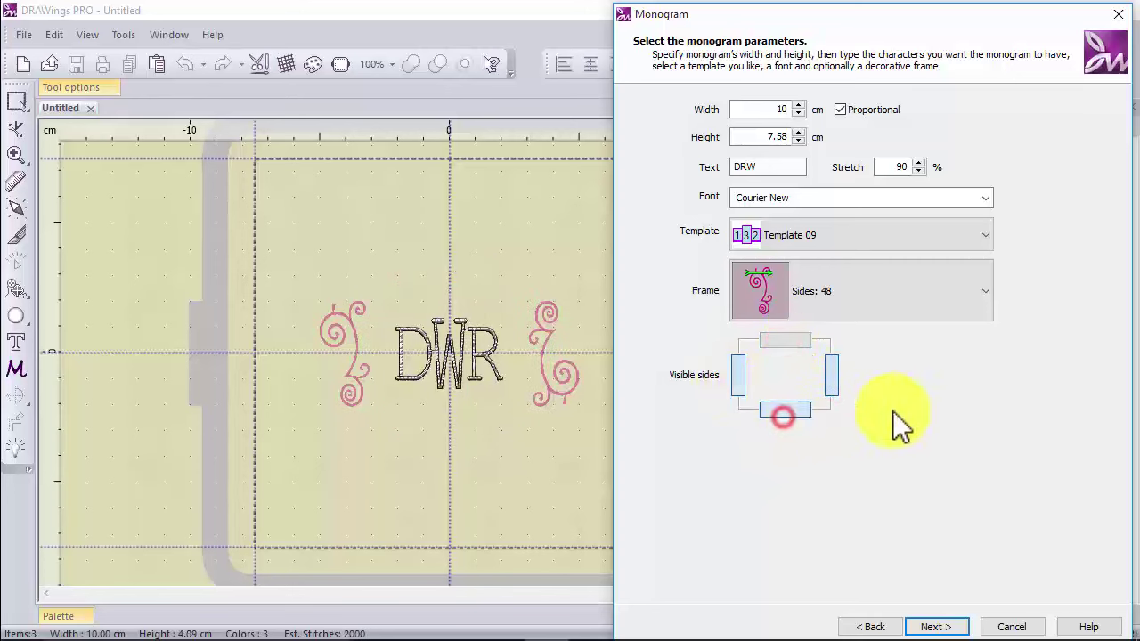
Switch to the Sides: 53 frame and re-enable its top and bottom flourishes.
left_click(914, 286)
scroll(850, 455, "down", 1)
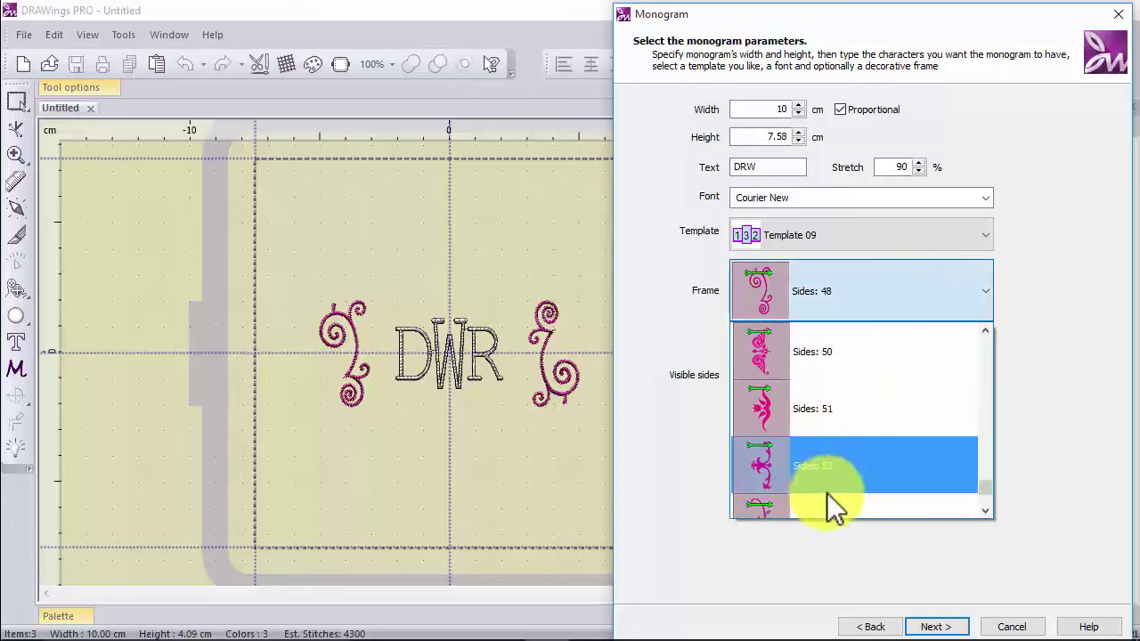
scroll(837, 481, "down", 1)
left_click(825, 356)
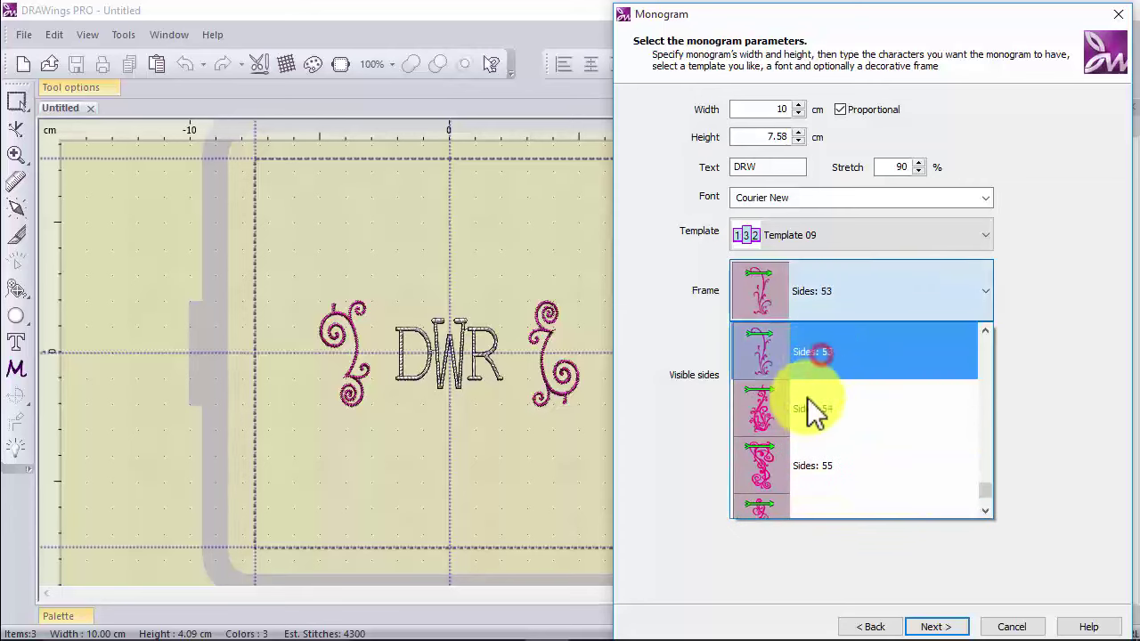
left_click(784, 340)
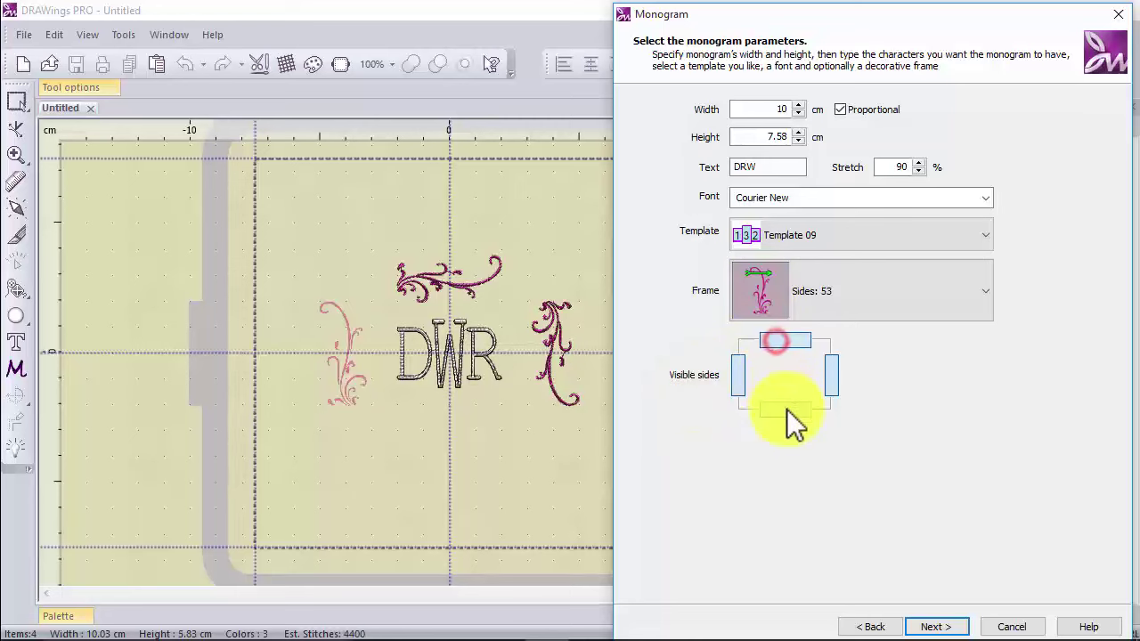
left_click(786, 409)
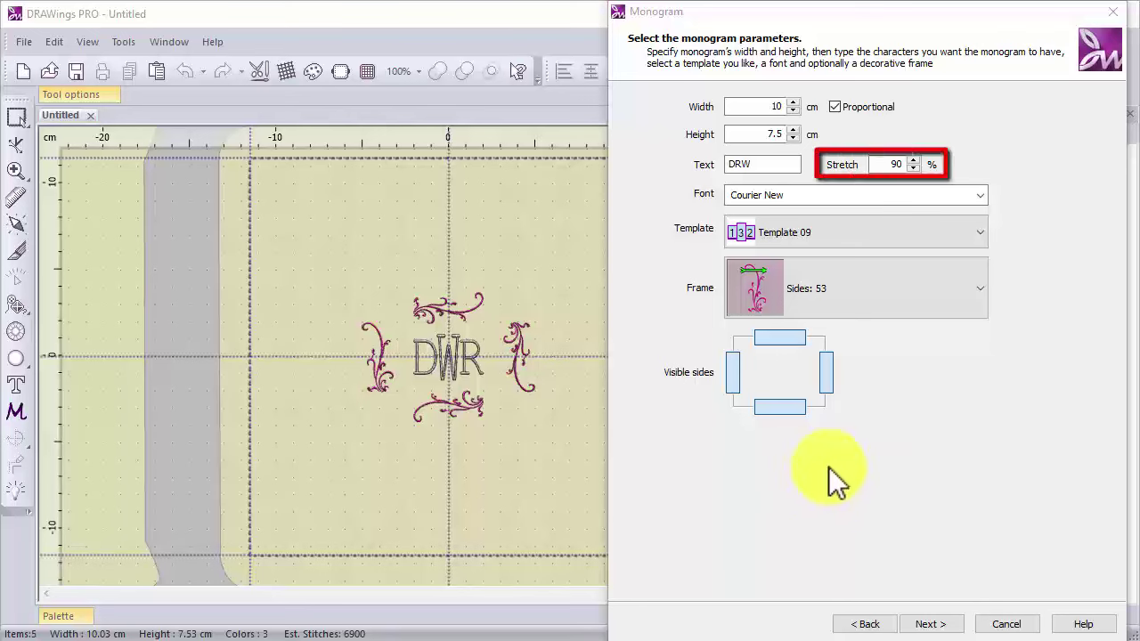
Change Stretch from 100 to 120 and finish, keeping three threads for the framed DWR monogram.
left_click(884, 165)
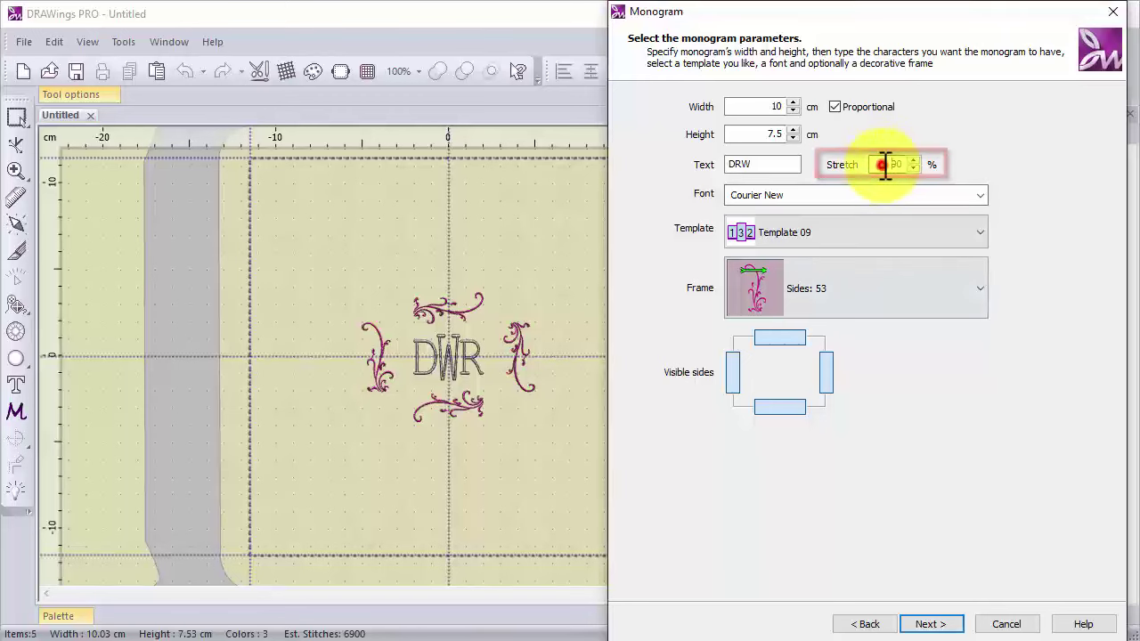
double_click(895, 165)
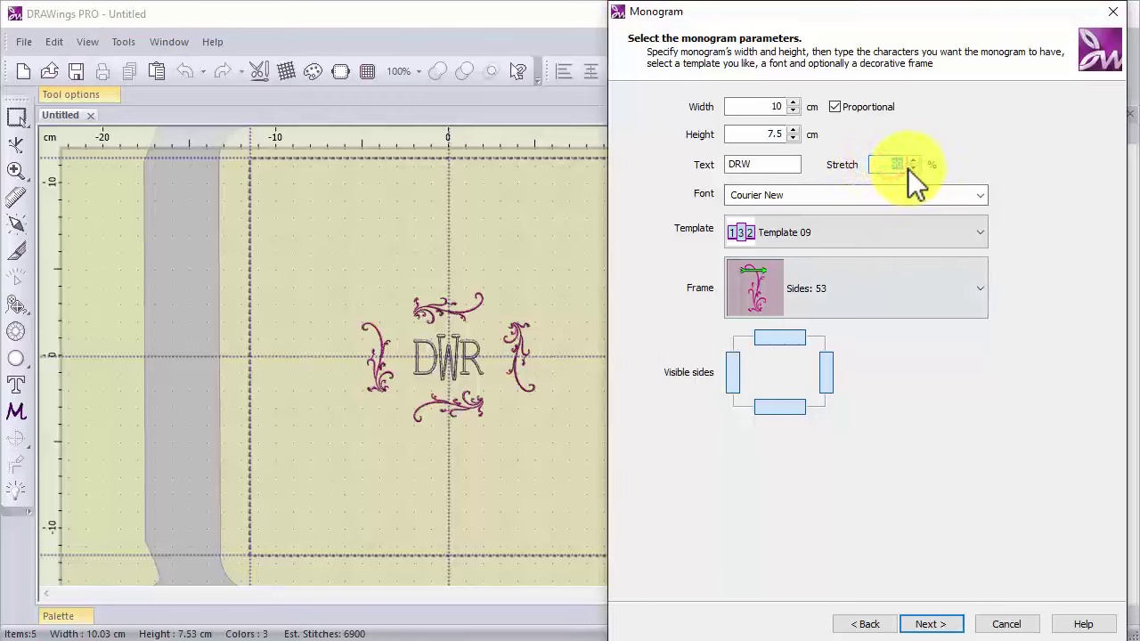
type("100")
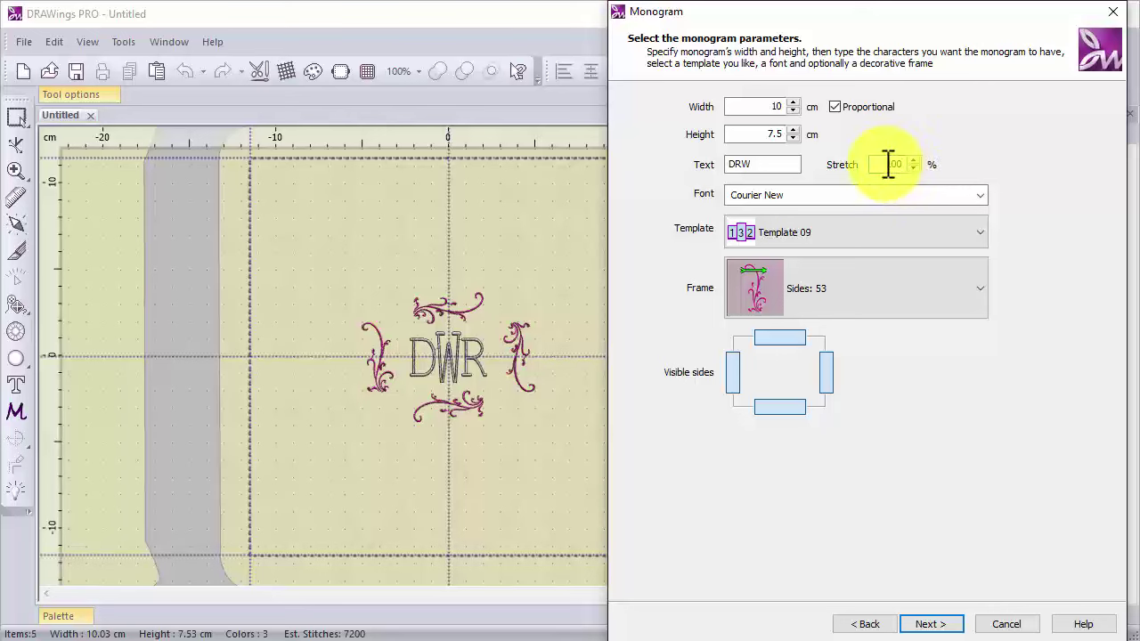
double_click(886, 164)
type("120")
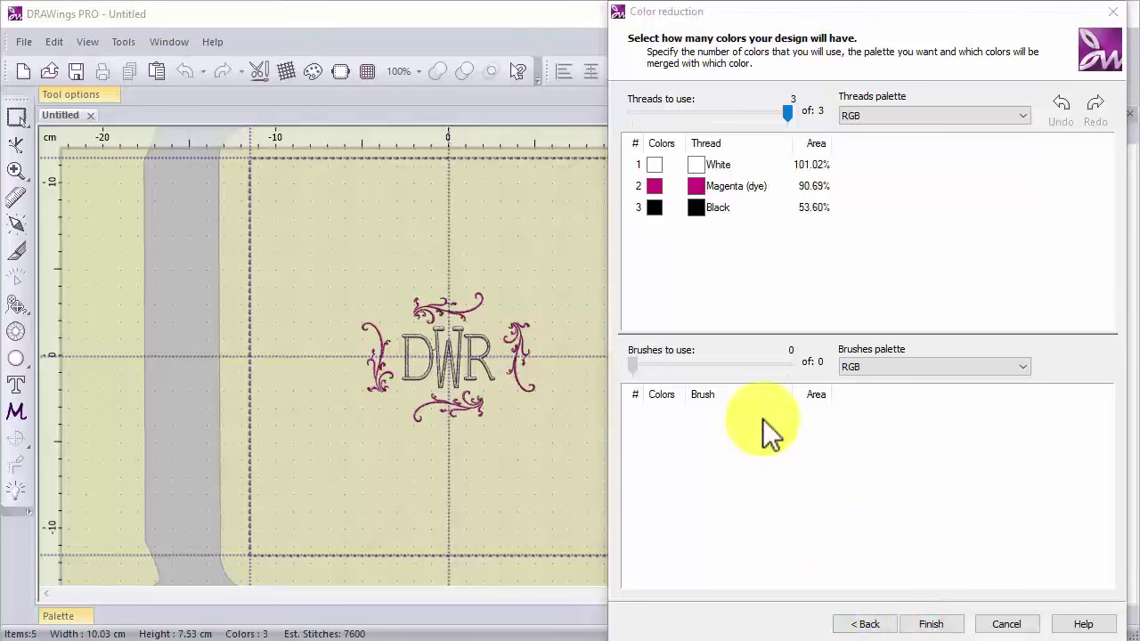
left_click(938, 624)
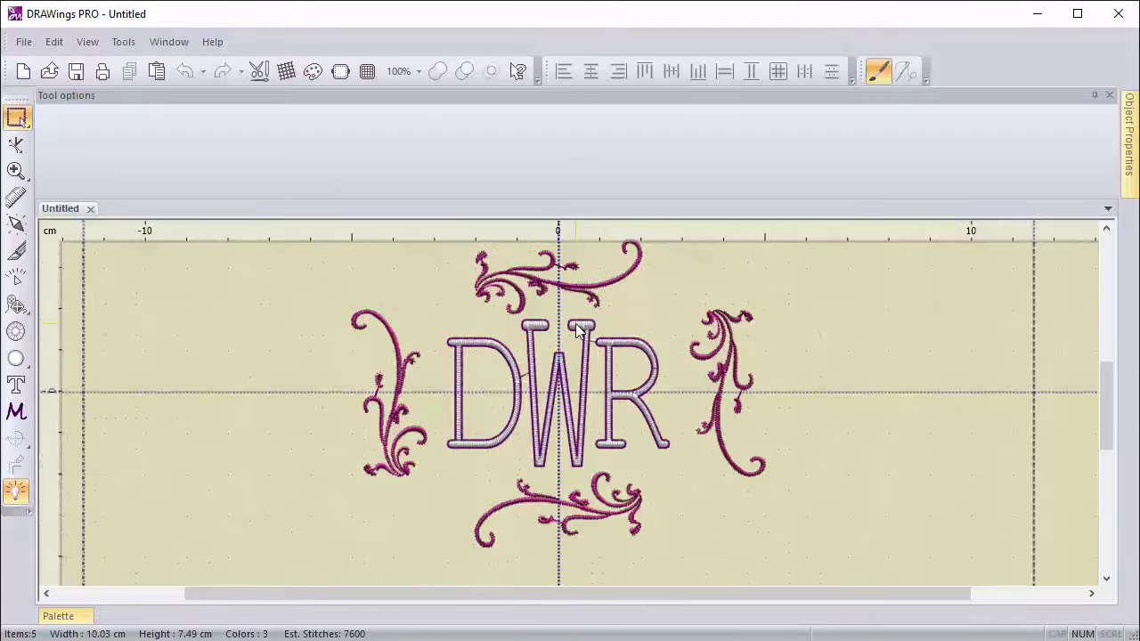
Change the selected monogram's text from DRW to DRA, then to WRA.
left_click(578, 331)
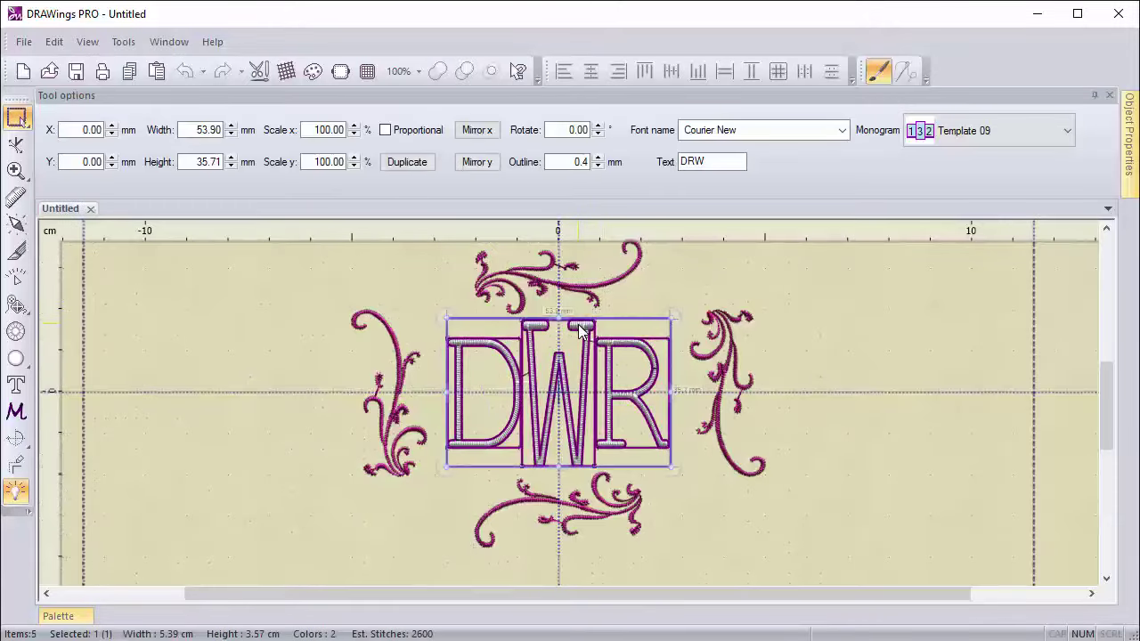
left_click(728, 161)
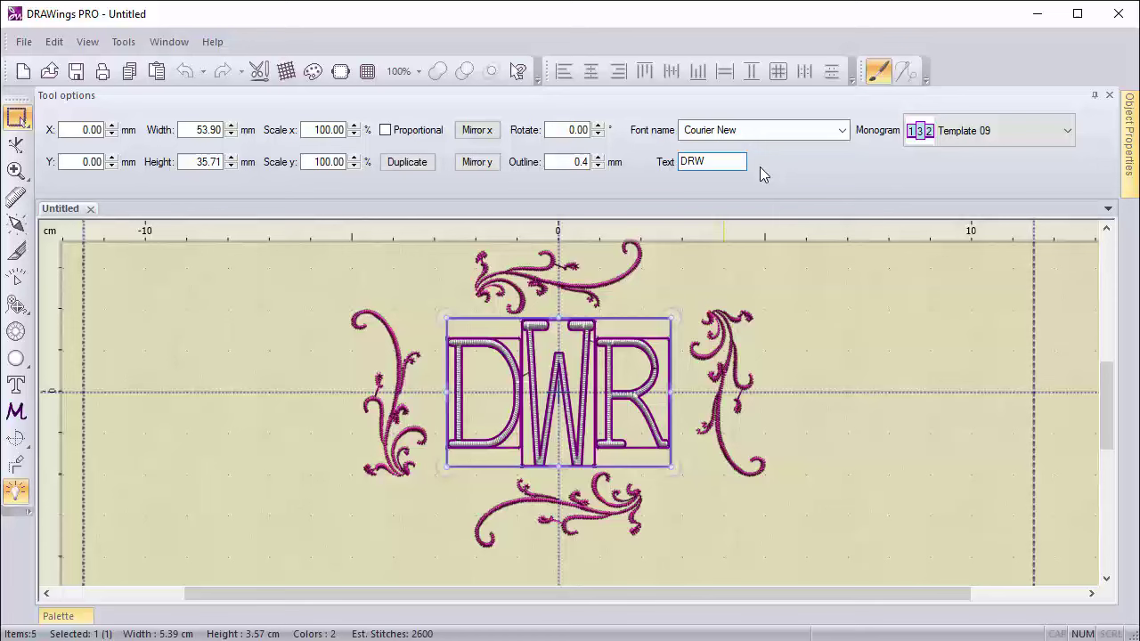
key("BackSpace")
type("A")
key("Return")
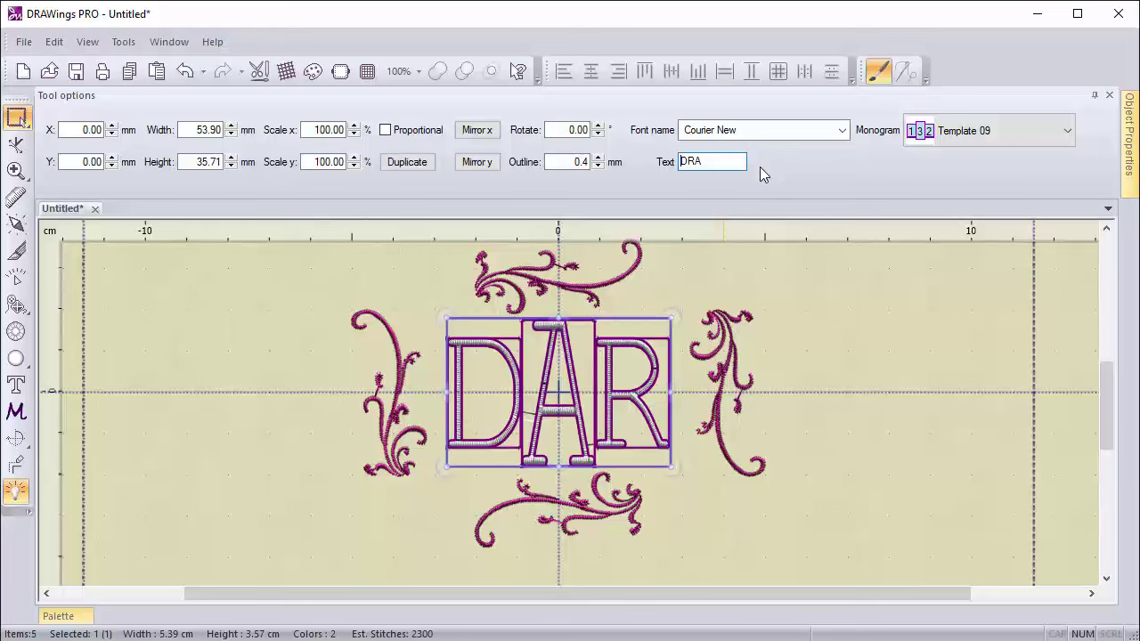
left_click_drag(687, 160, 647, 161)
type("W")
key("Return")
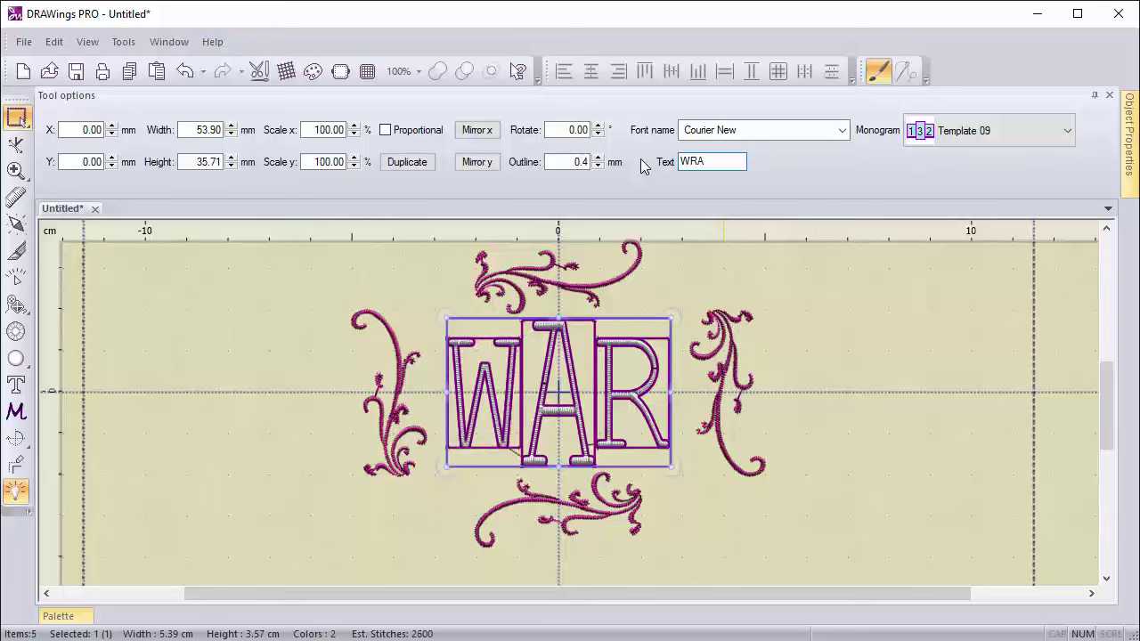
Apply Template 12, then the two-row Template 15 layout, to the monogram.
left_click(944, 130)
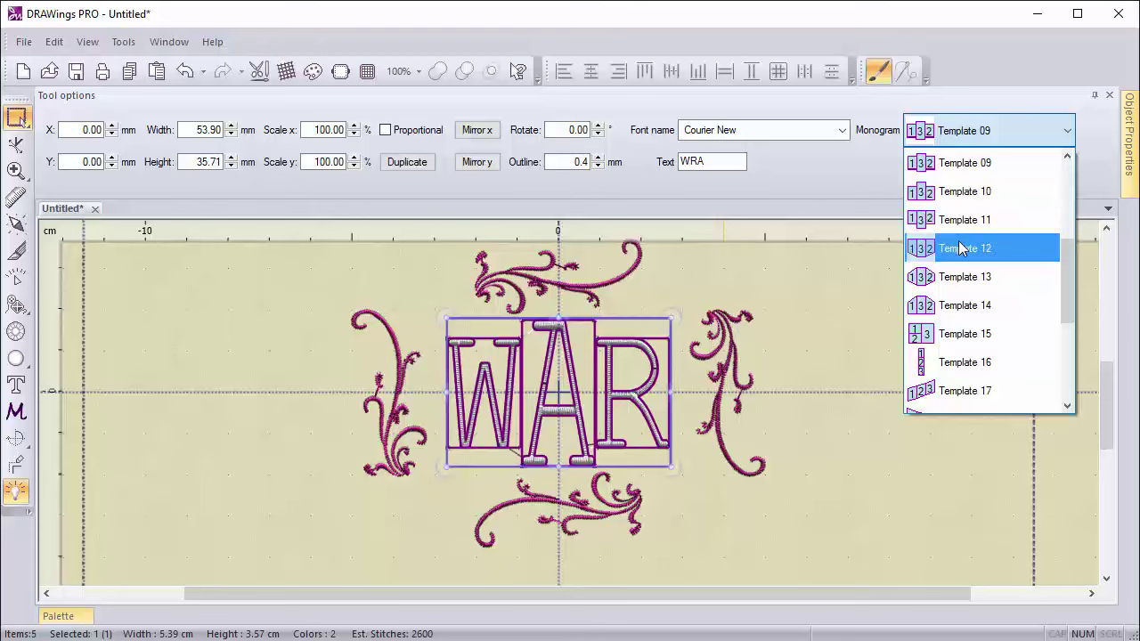
left_click(958, 241)
left_click(945, 130)
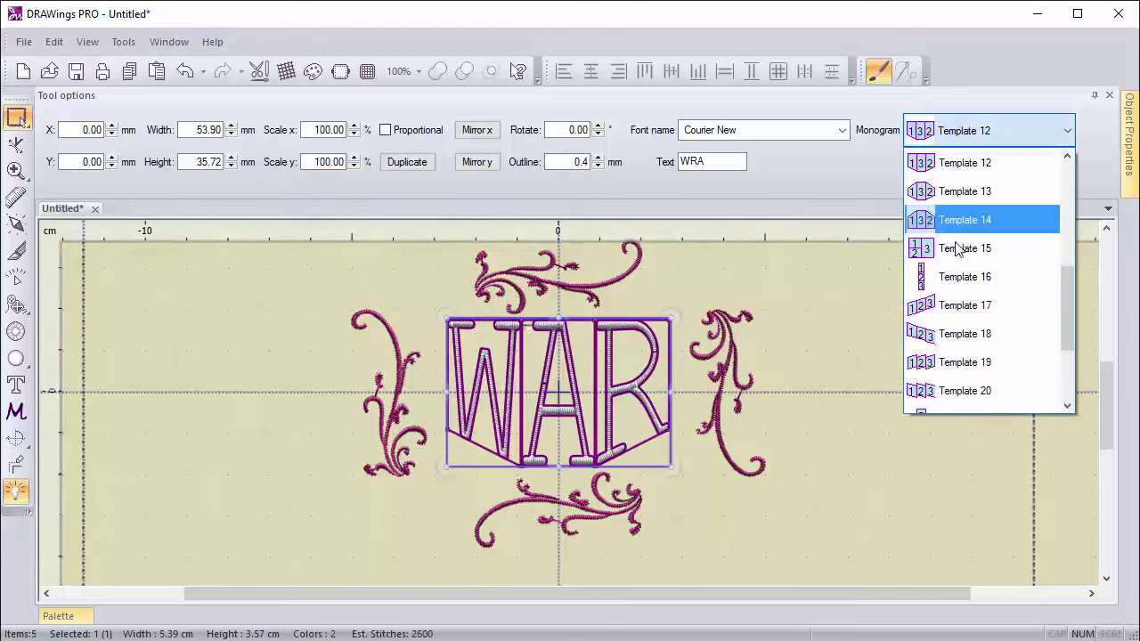
left_click(957, 248)
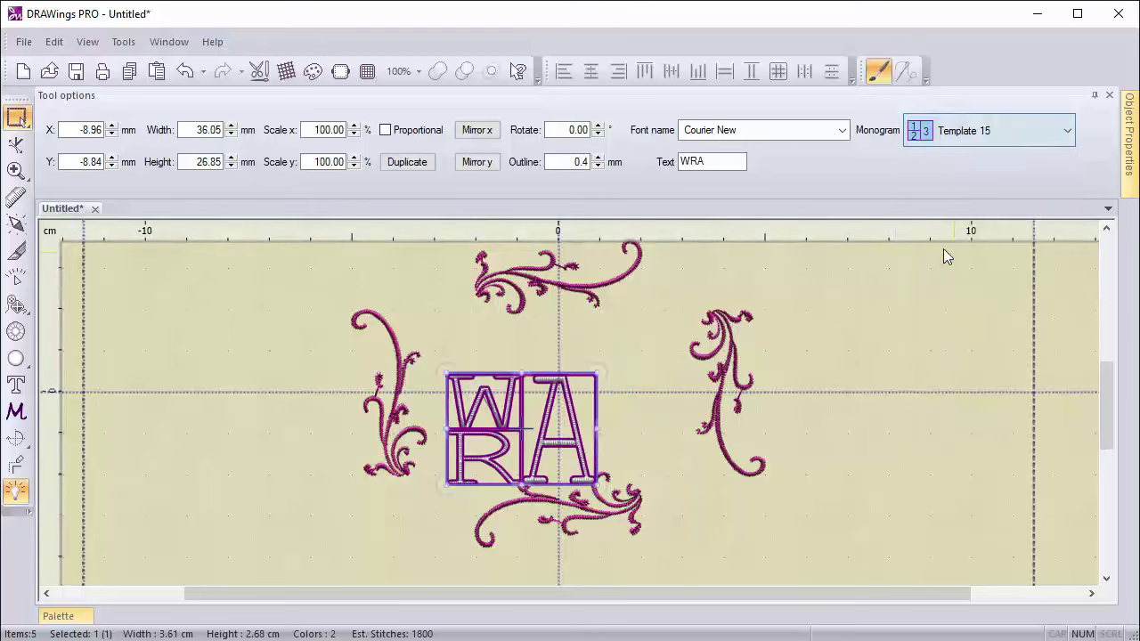
Set the monogram font to Comic Sans MS.
left_click(756, 135)
scroll(776, 230, "up", 5)
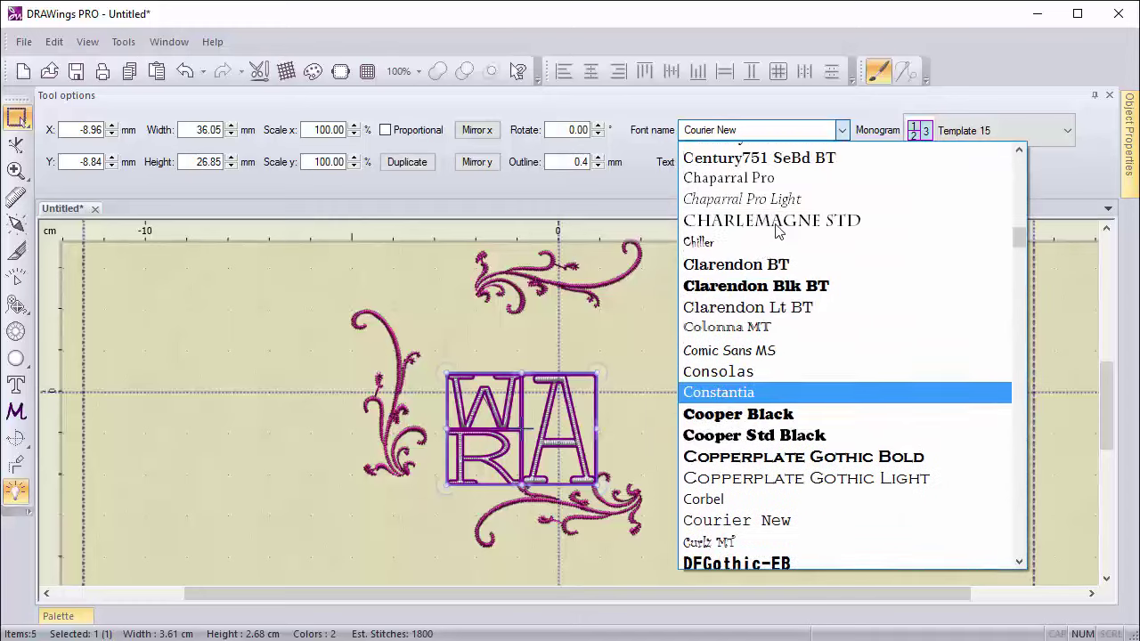
scroll(771, 267, "up", 1)
left_click(744, 372)
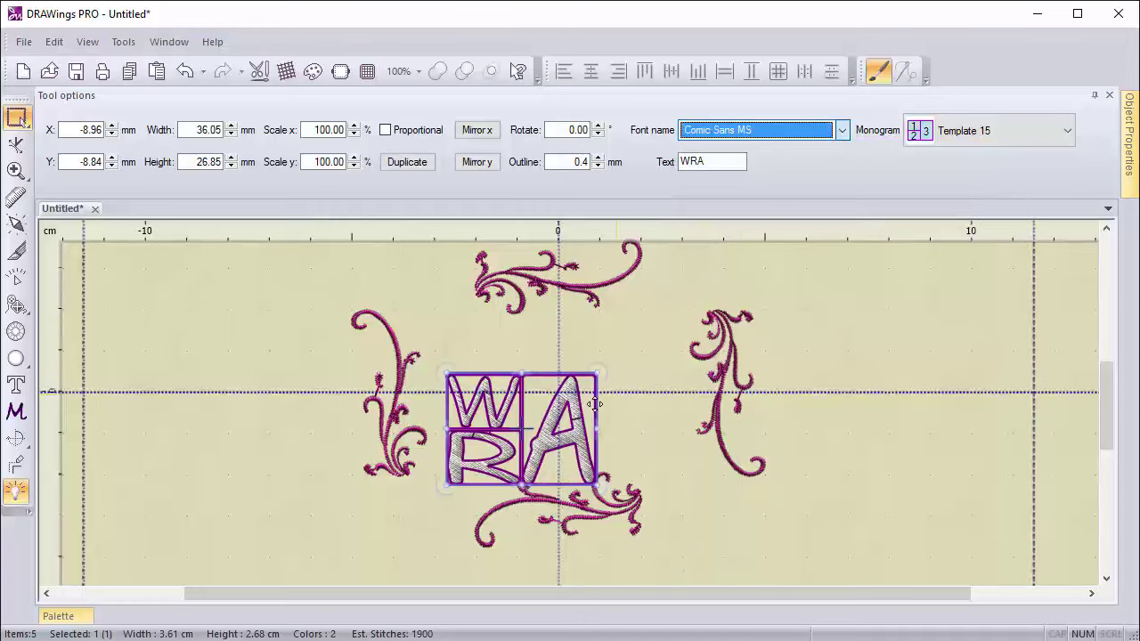
left_click(981, 133)
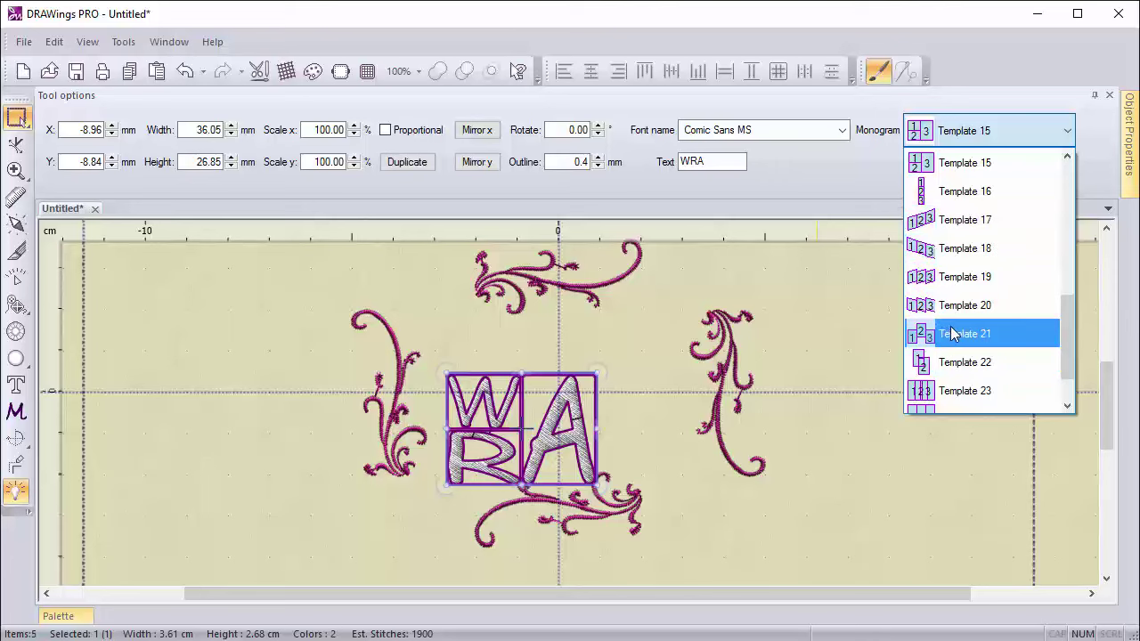